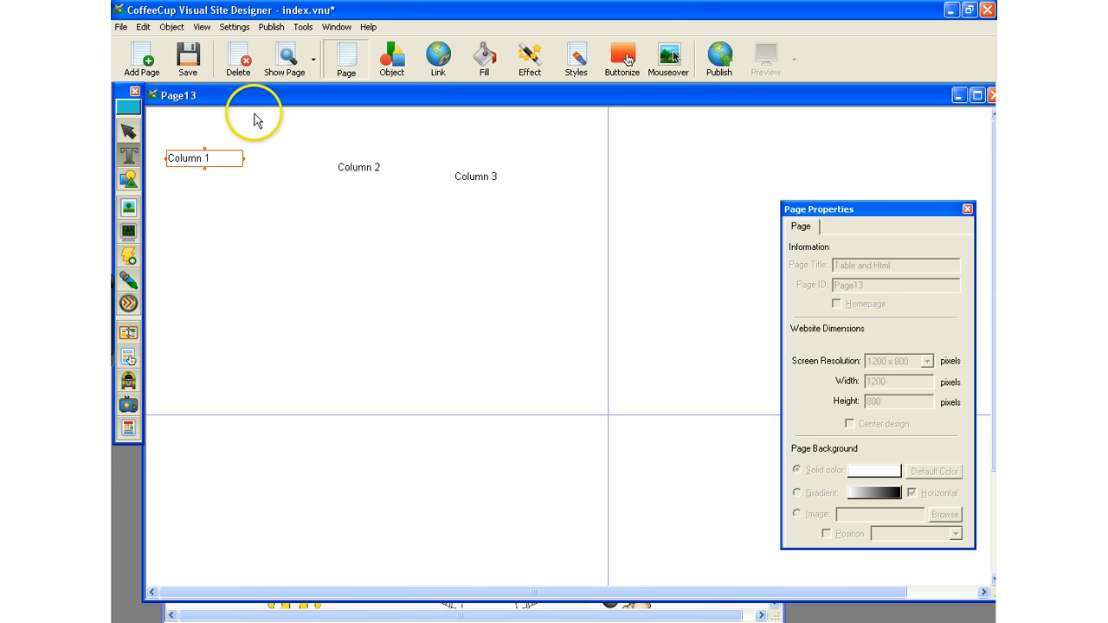
Display the 1x grid on the page.
{"action": "left_click", "coordinate": [184, 26]}
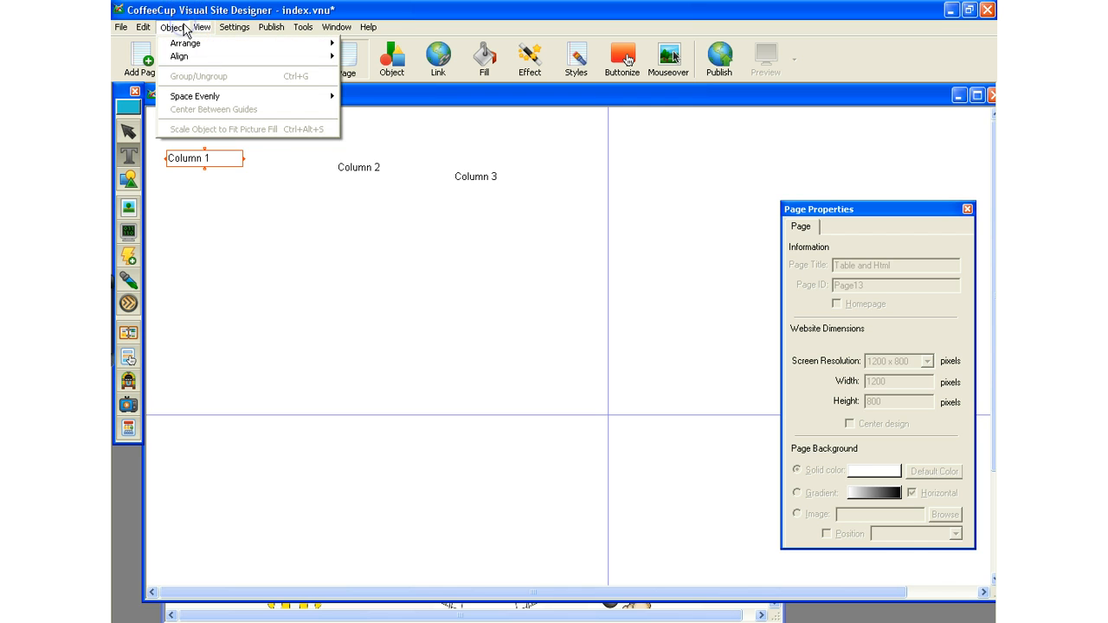
{"action": "mouse_move", "coordinate": [201, 29]}
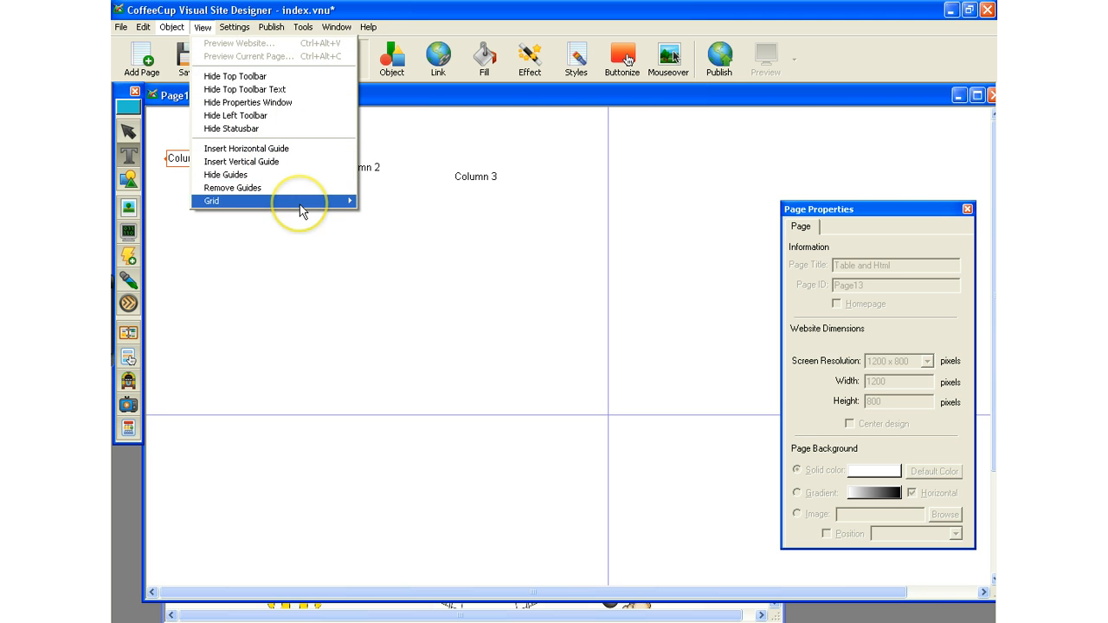
{"action": "mouse_move", "coordinate": [299, 204]}
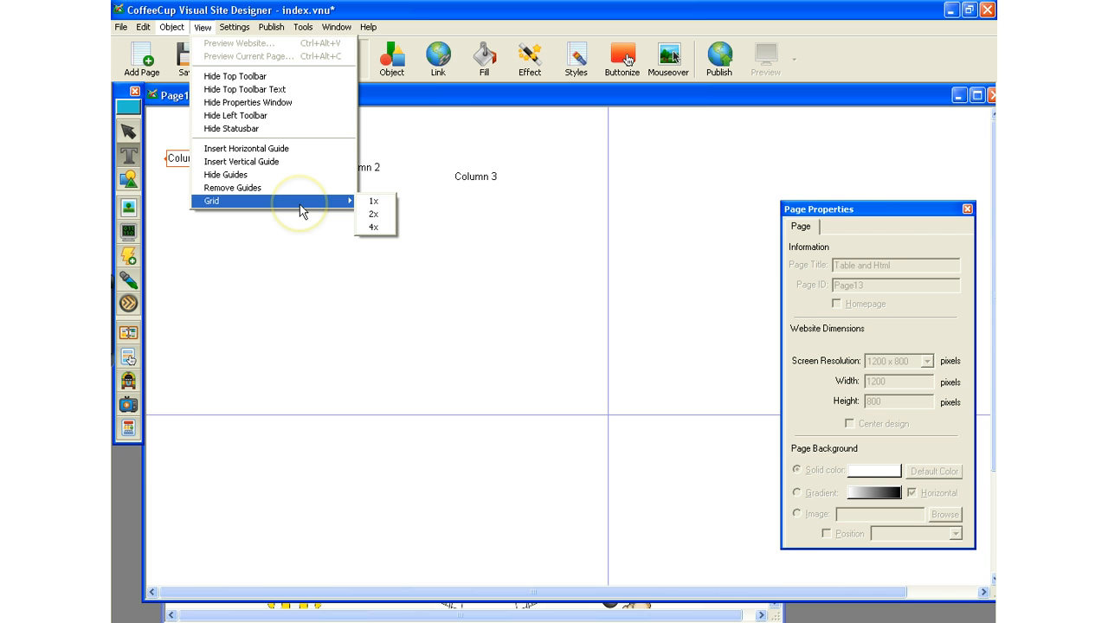
{"action": "left_click", "coordinate": [370, 202]}
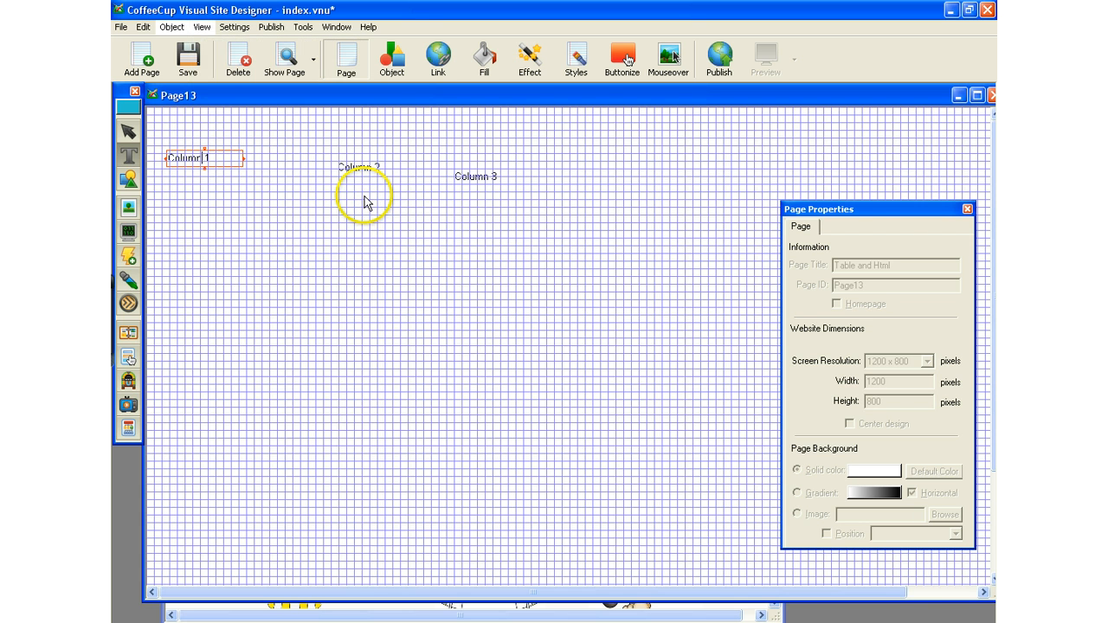
Turn off the 1x grid on the page.
{"action": "left_click", "coordinate": [143, 27]}
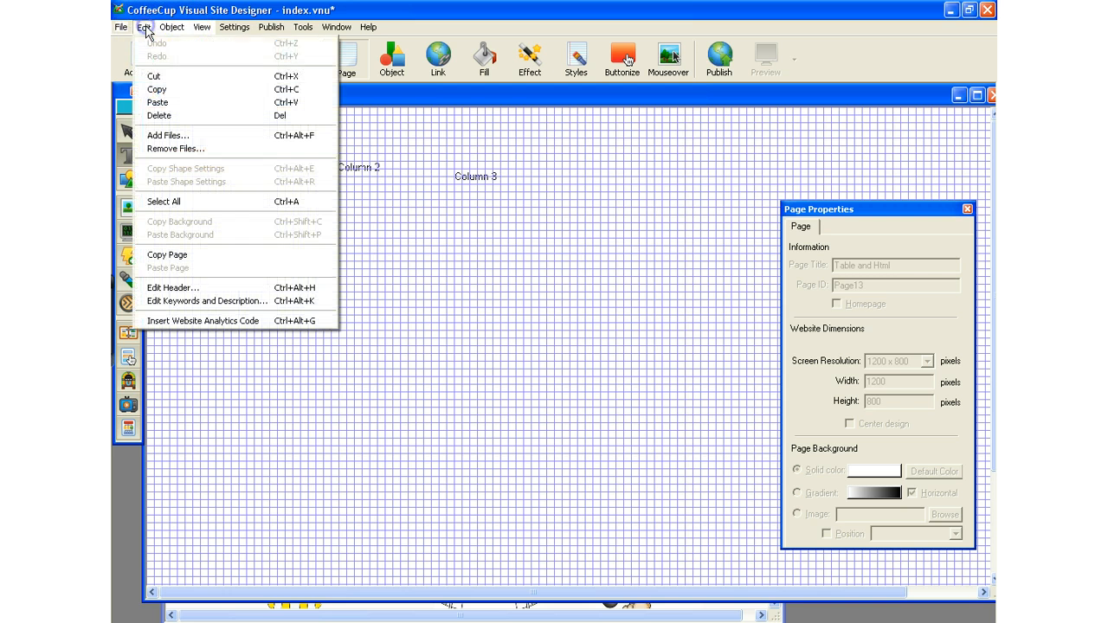
{"action": "left_click", "coordinate": [364, 227]}
{"action": "left_click", "coordinate": [169, 29]}
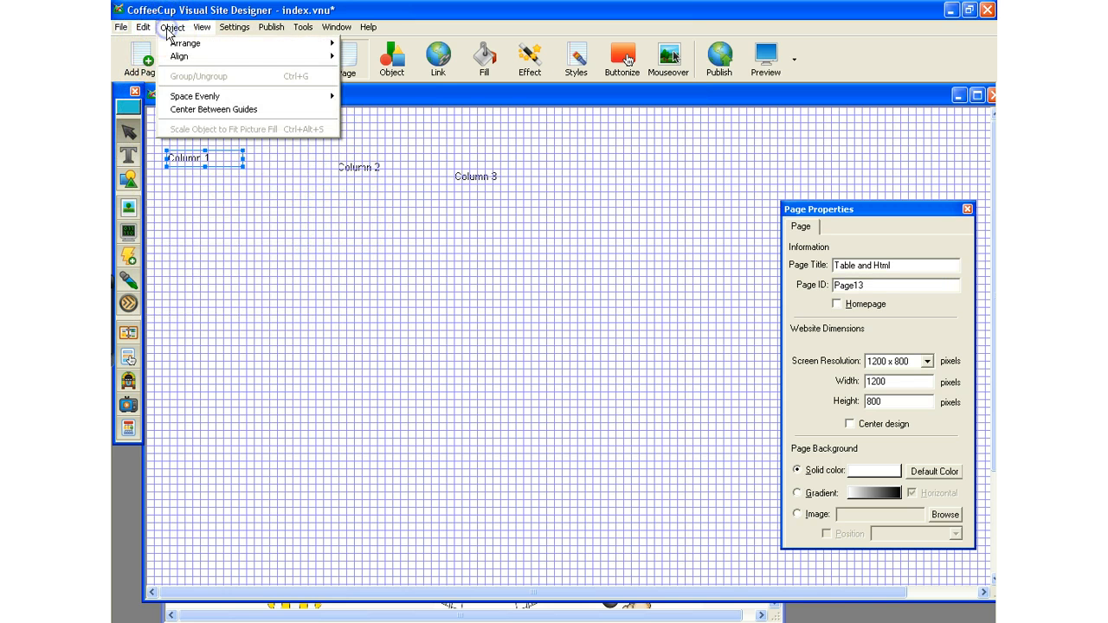
{"action": "left_click", "coordinate": [200, 31]}
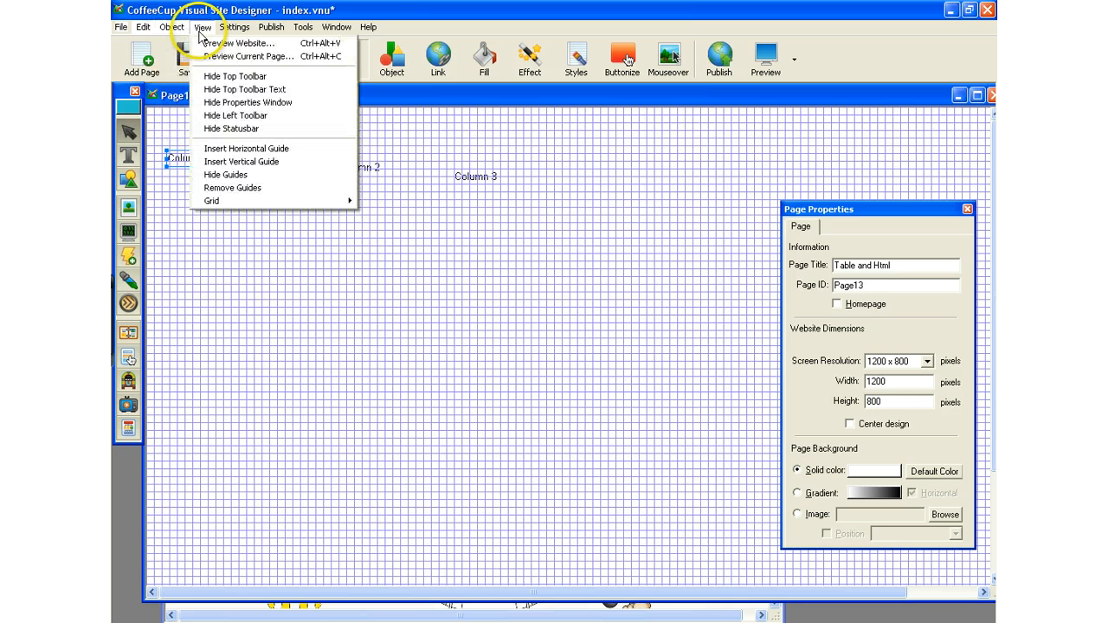
{"action": "mouse_move", "coordinate": [211, 201]}
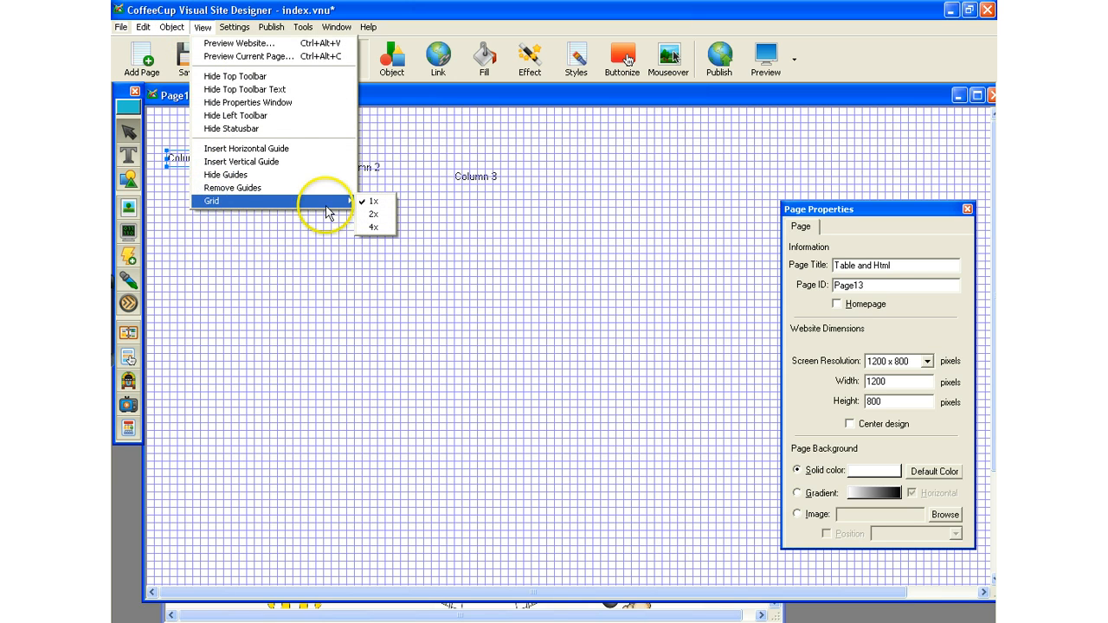
{"action": "left_click", "coordinate": [373, 201]}
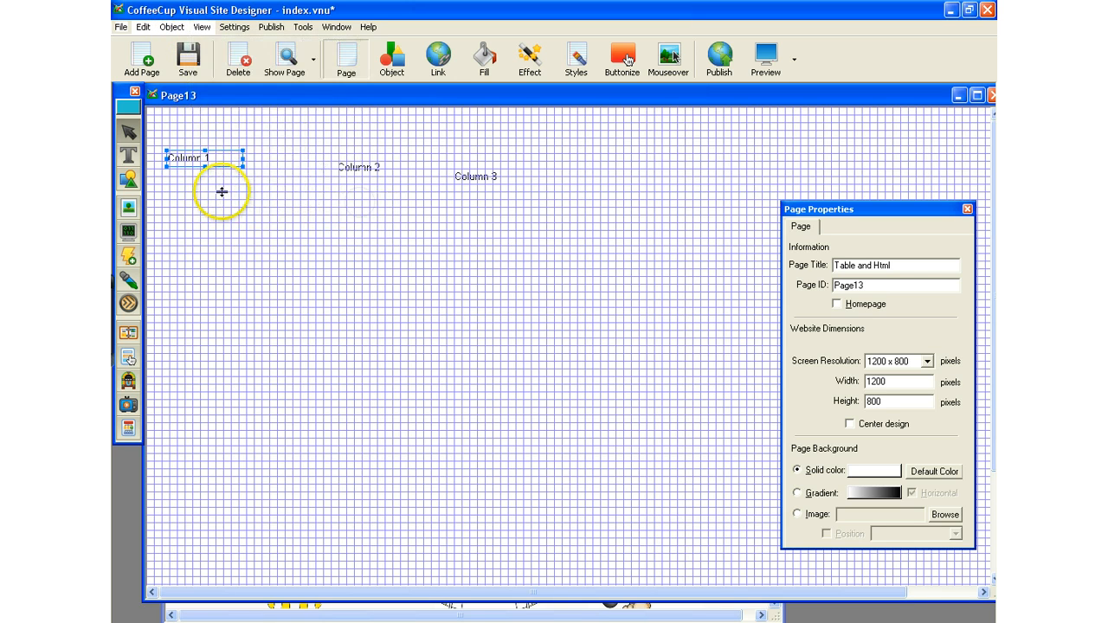
{"action": "left_click", "coordinate": [197, 133]}
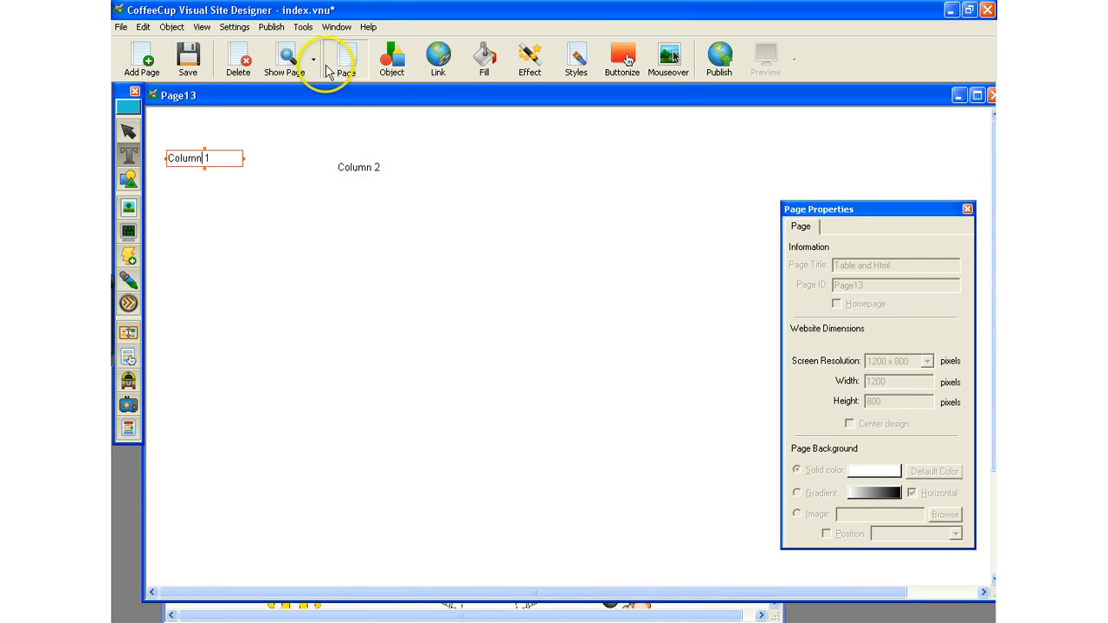
Insert one horizontal guide and one vertical guide on the page.
{"action": "left_click", "coordinate": [202, 28]}
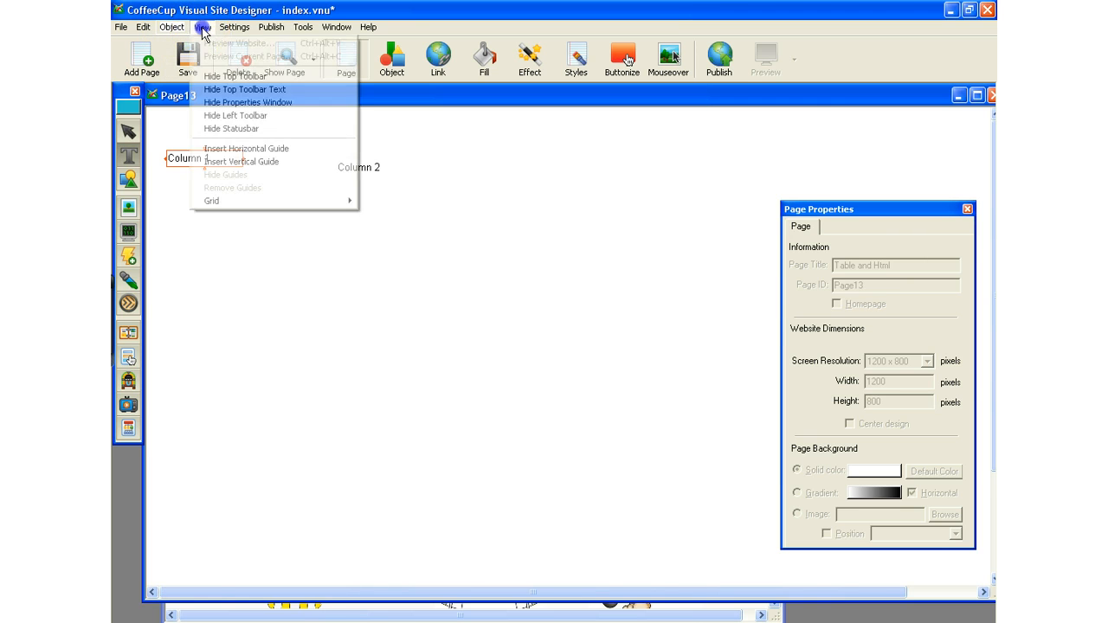
{"action": "left_click", "coordinate": [226, 150]}
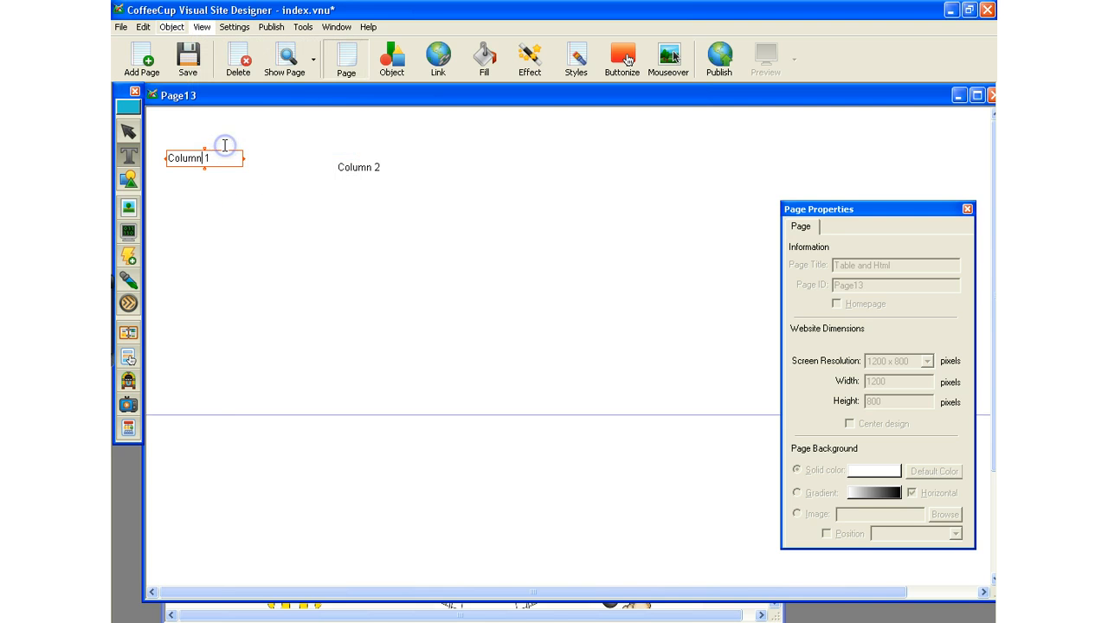
{"action": "left_click", "coordinate": [202, 28]}
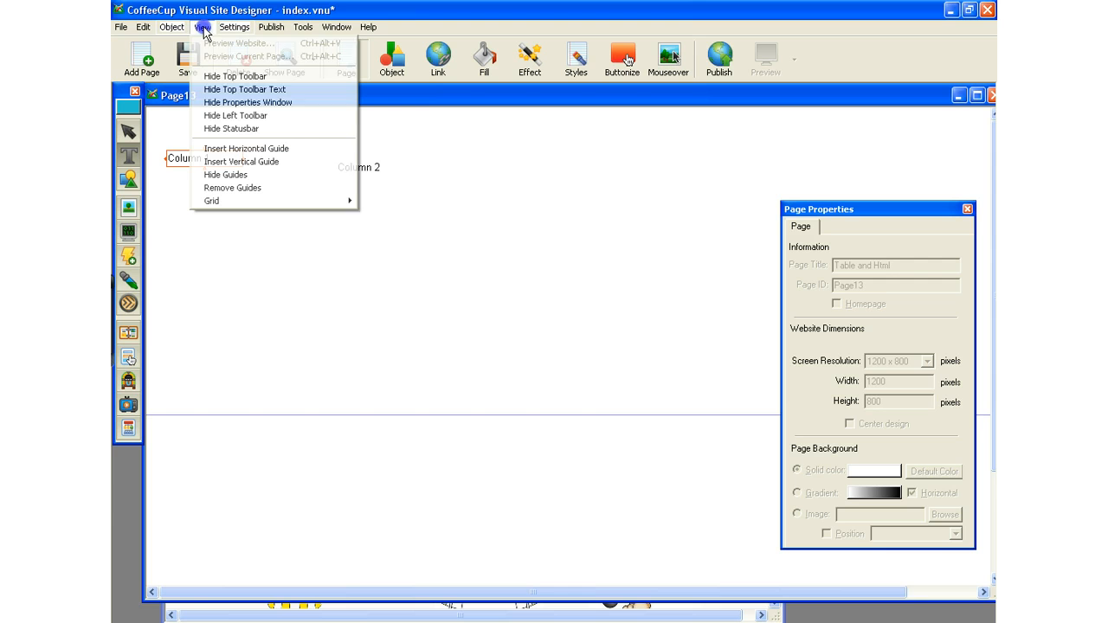
{"action": "left_click", "coordinate": [214, 162]}
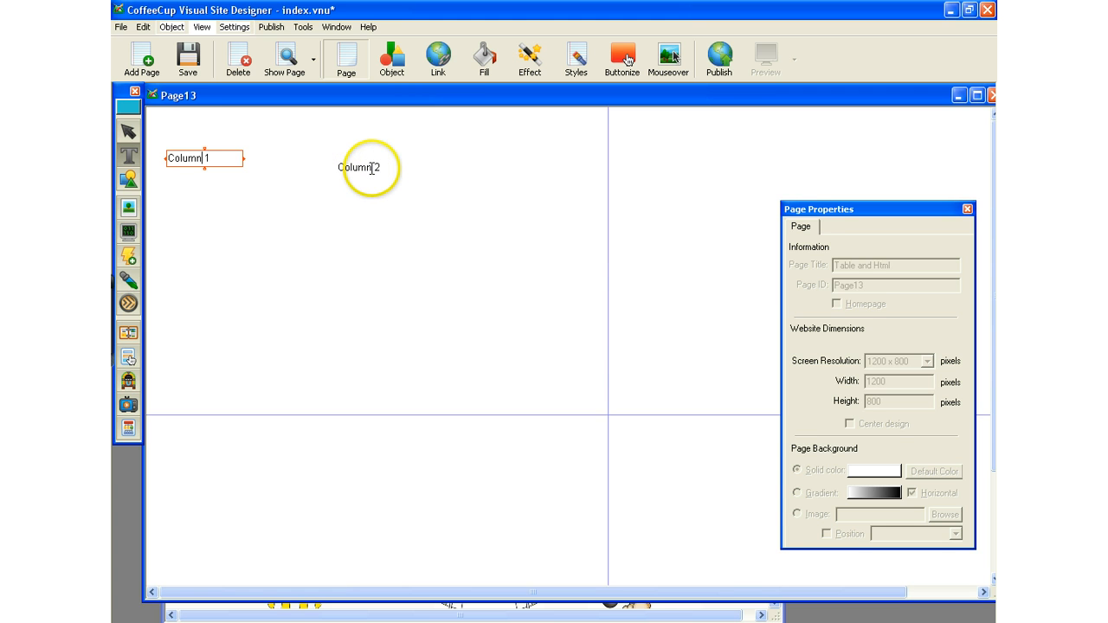
Add a text box reading "Column 3" just to the right of the Column 2 text.
{"action": "left_click", "coordinate": [399, 173]}
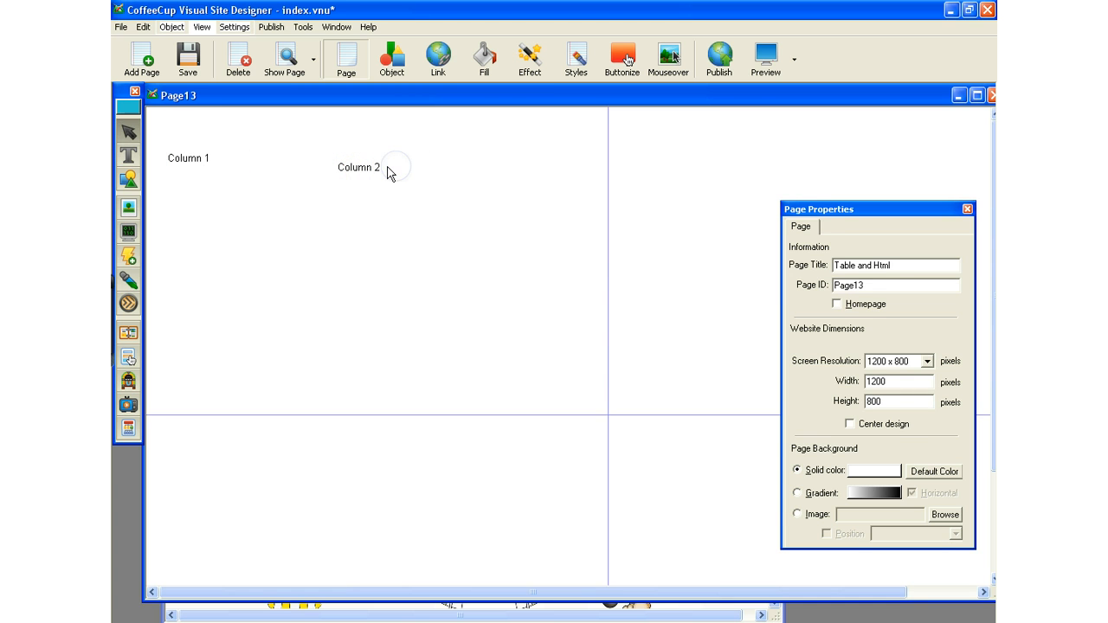
{"action": "left_click", "coordinate": [462, 164]}
{"action": "left_click", "coordinate": [134, 154]}
{"action": "left_click_drag", "start_coordinate": [399, 164], "coordinate": [555, 178]}
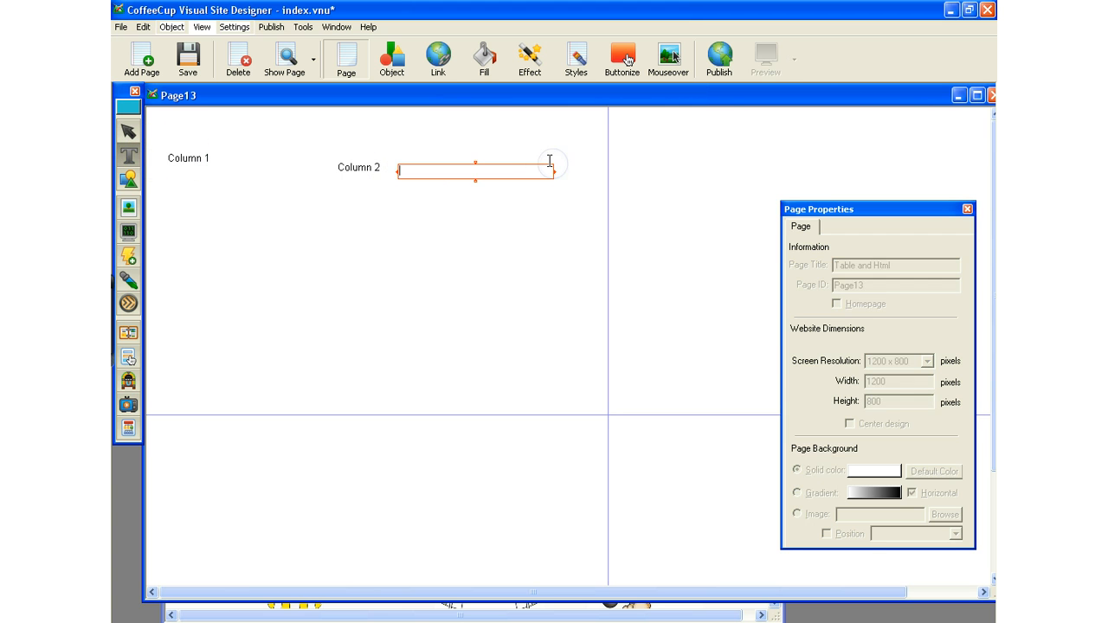
{"action": "type", "text": "Column 3"}
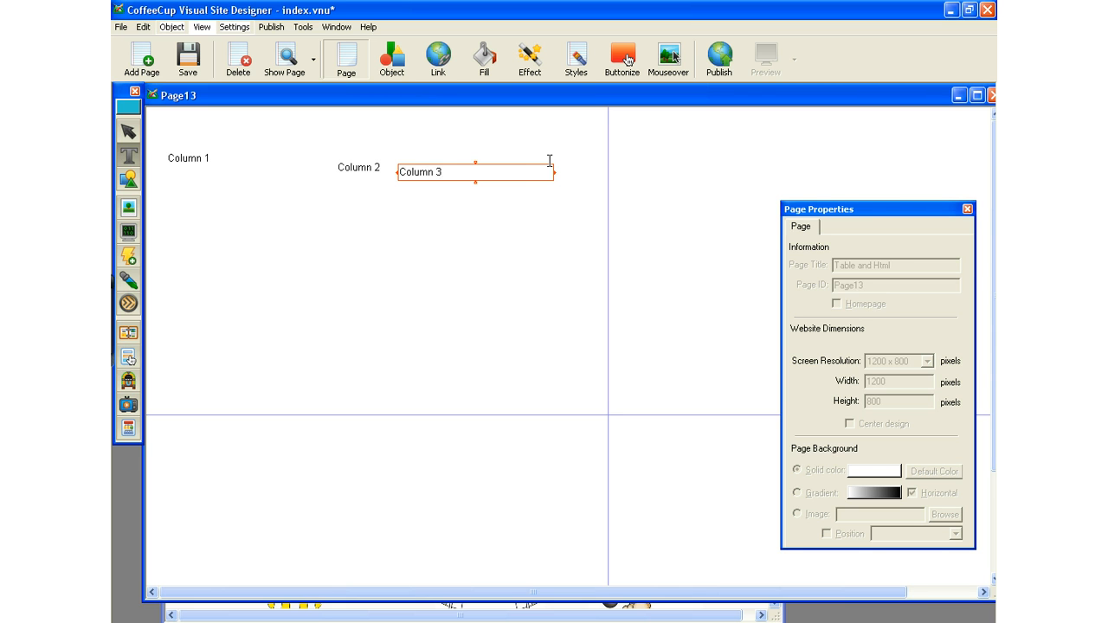
Move the Column 3 text box to the right of the vertical guide and widen it toward the page's right edge.
{"action": "left_click", "coordinate": [547, 170]}
{"action": "left_click_drag", "start_coordinate": [552, 171], "coordinate": [478, 172]}
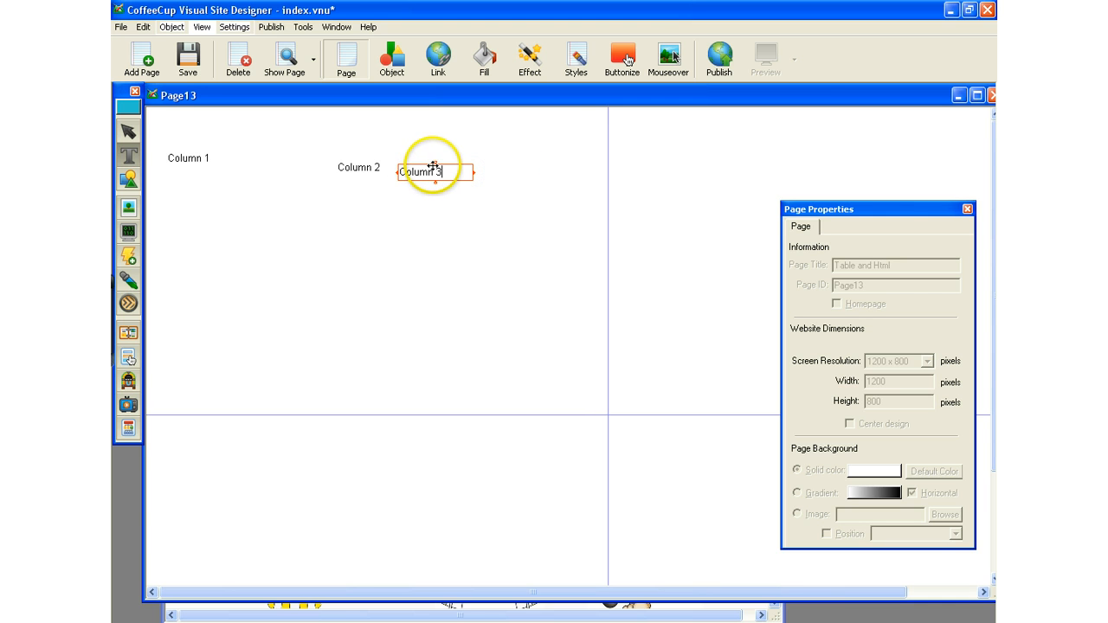
{"action": "left_click_drag", "start_coordinate": [443, 164], "coordinate": [943, 138]}
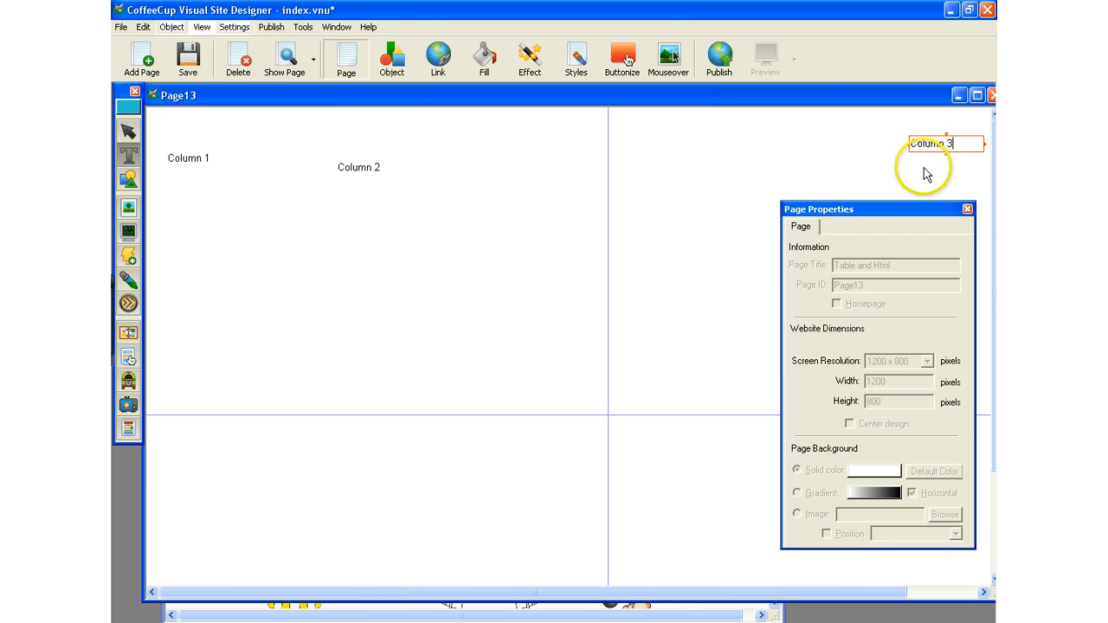
{"action": "left_click_drag", "start_coordinate": [944, 137], "coordinate": [697, 137]}
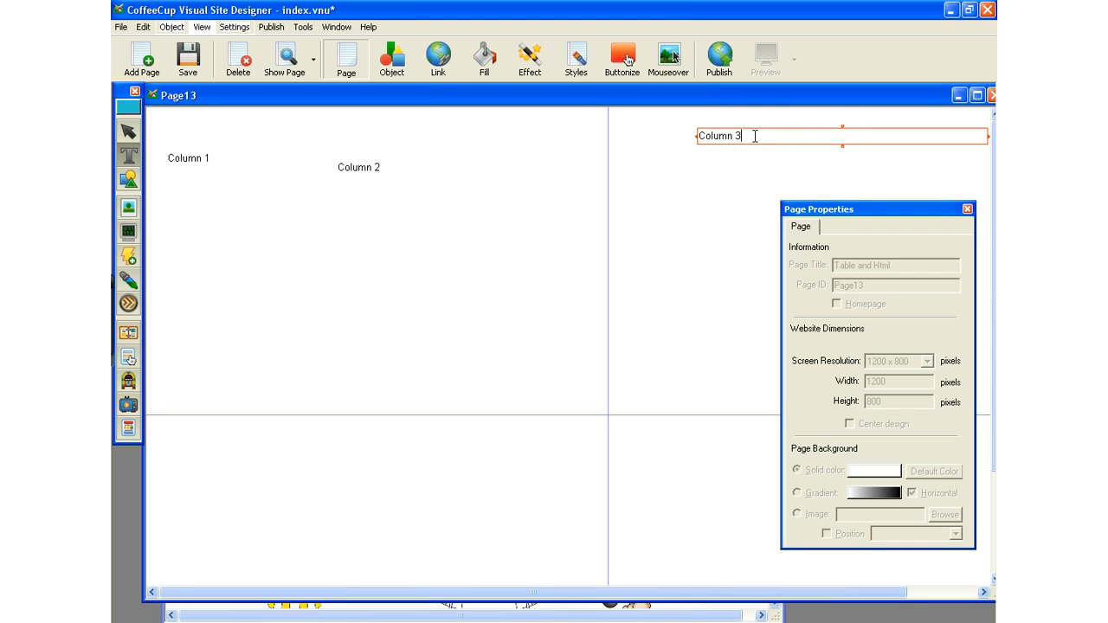
Move the horizontal guide up to the lower edge of the Column 3 text.
{"action": "left_click", "coordinate": [353, 169]}
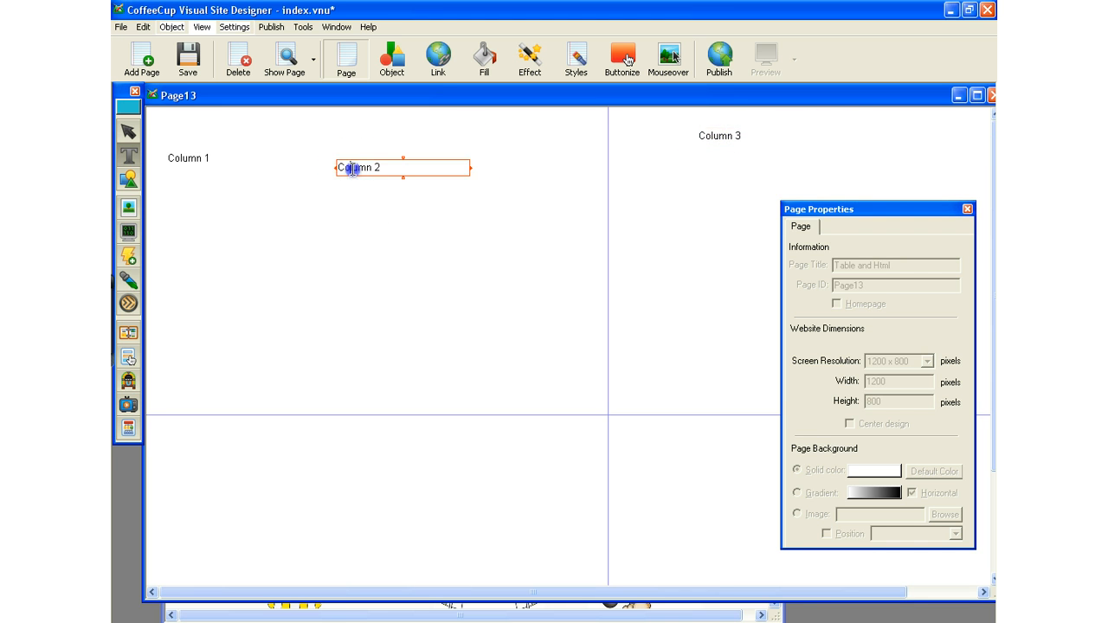
{"action": "left_click", "coordinate": [188, 155]}
{"action": "left_click", "coordinate": [192, 154]}
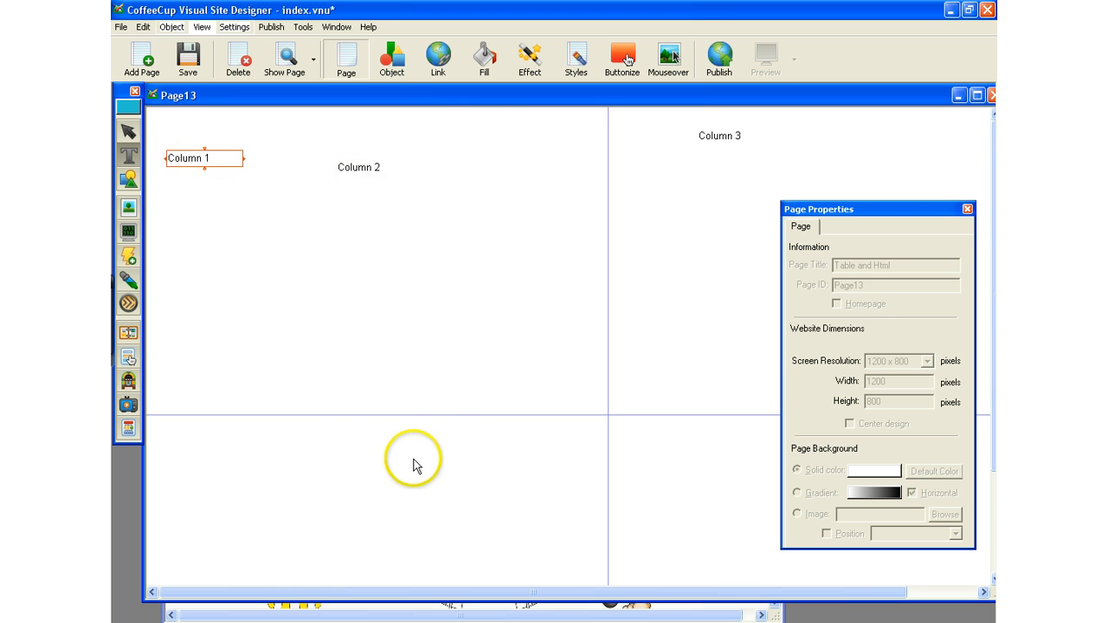
{"action": "left_click", "coordinate": [442, 422]}
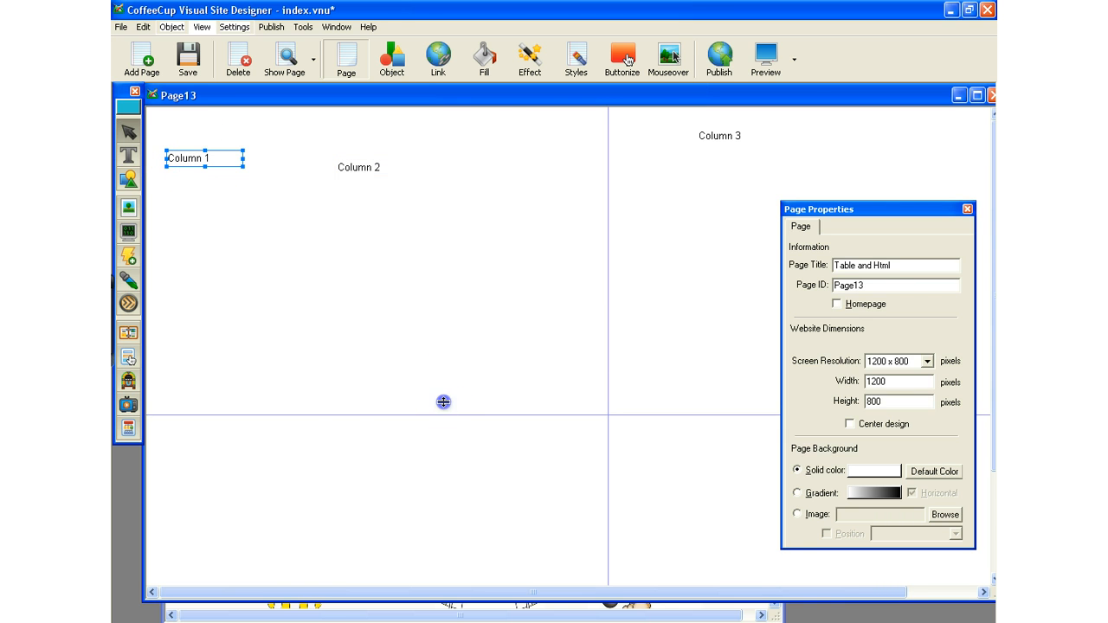
{"action": "left_click_drag", "start_coordinate": [444, 401], "coordinate": [436, 142]}
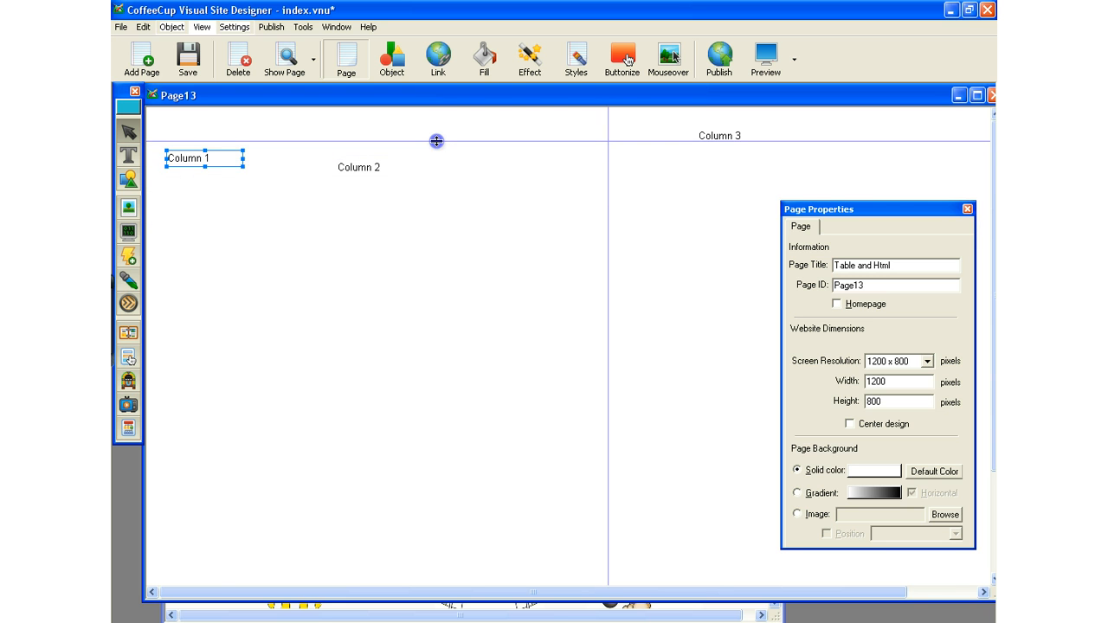
Move the Column 1 text box onto the horizontal guide at the page's left edge.
{"action": "left_click", "coordinate": [213, 158]}
{"action": "left_click", "coordinate": [191, 159]}
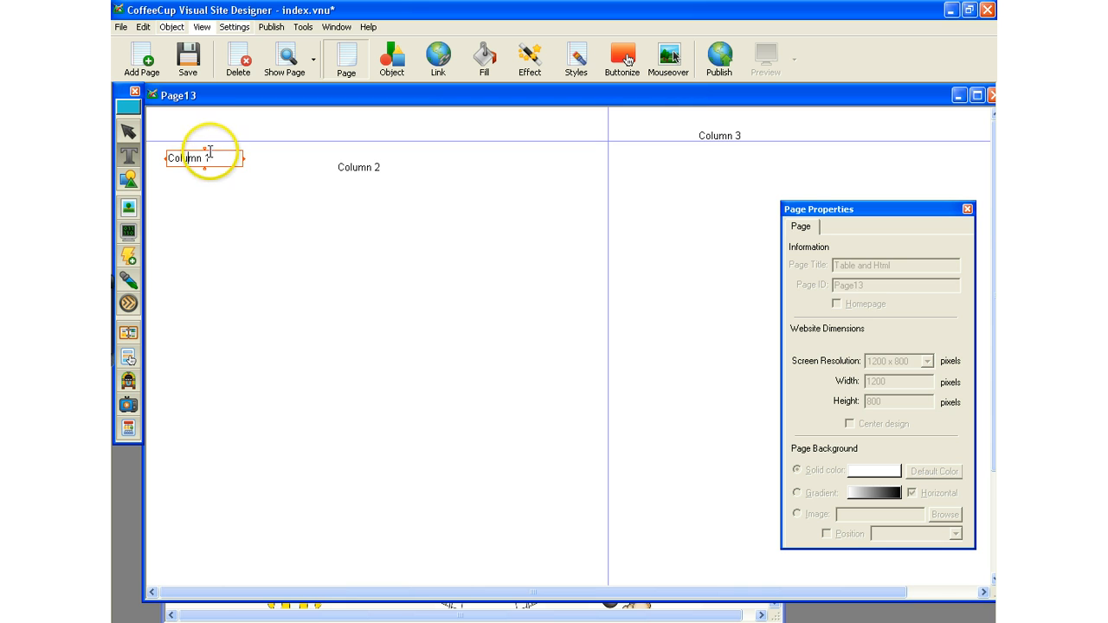
{"action": "left_click", "coordinate": [206, 141]}
{"action": "mouse_move", "coordinate": [206, 141]}
{"action": "left_mouse_down"}
{"action": "mouse_move", "coordinate": [203, 126]}
{"action": "mouse_move", "coordinate": [190, 132]}
{"action": "left_mouse_up"}
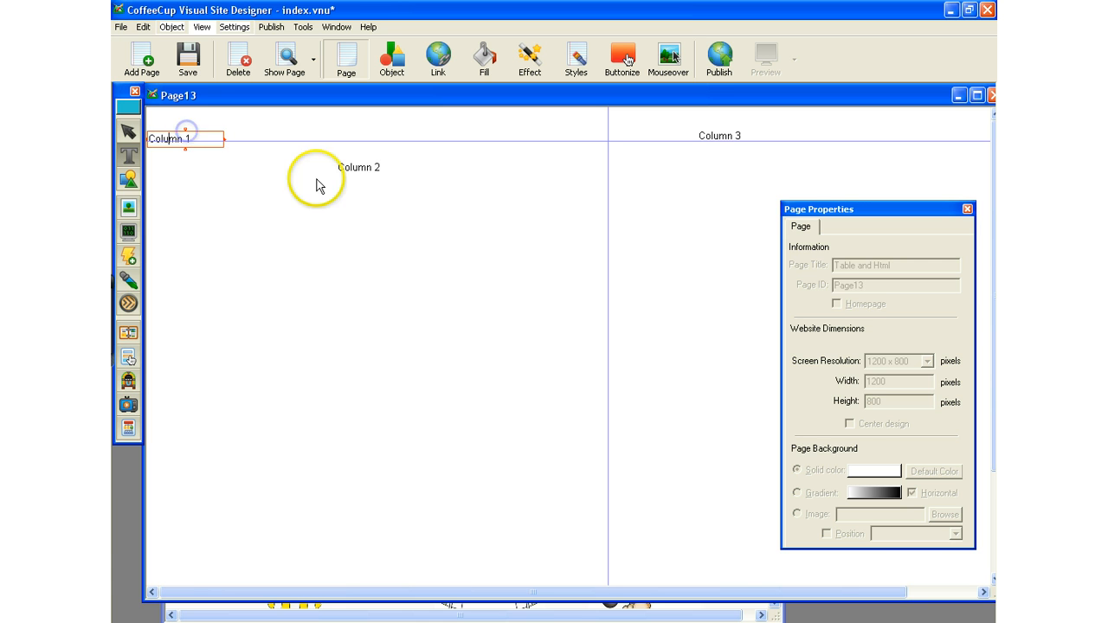
Move the Column 2 text box onto the horizontal guide beside Column 1 and widen it to the vertical guide.
{"action": "left_click", "coordinate": [355, 167]}
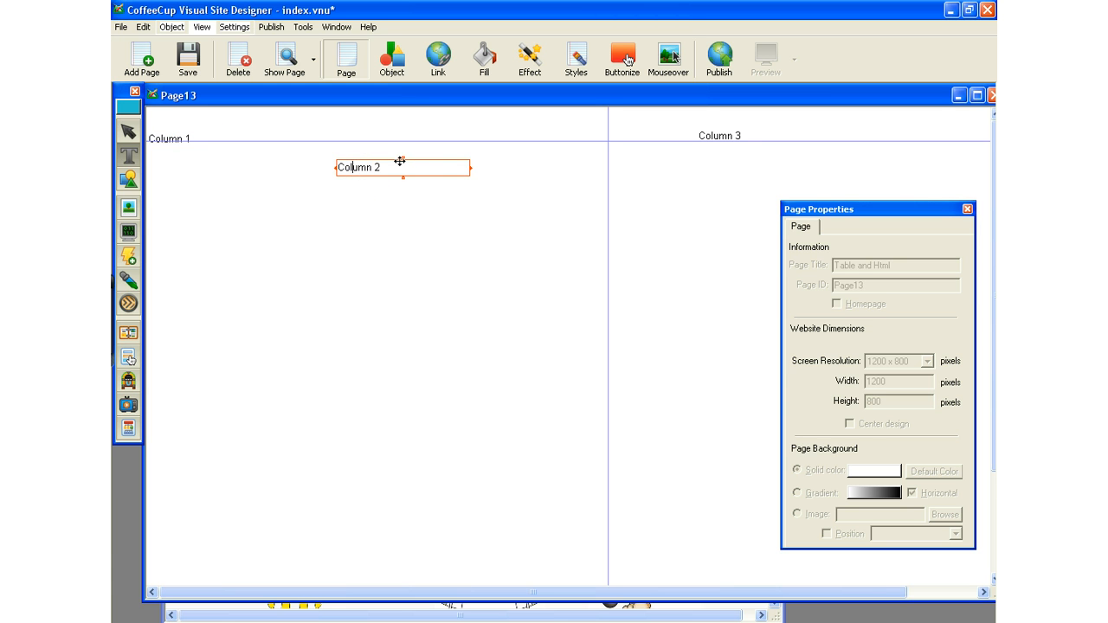
{"action": "left_click_drag", "start_coordinate": [399, 161], "coordinate": [323, 131]}
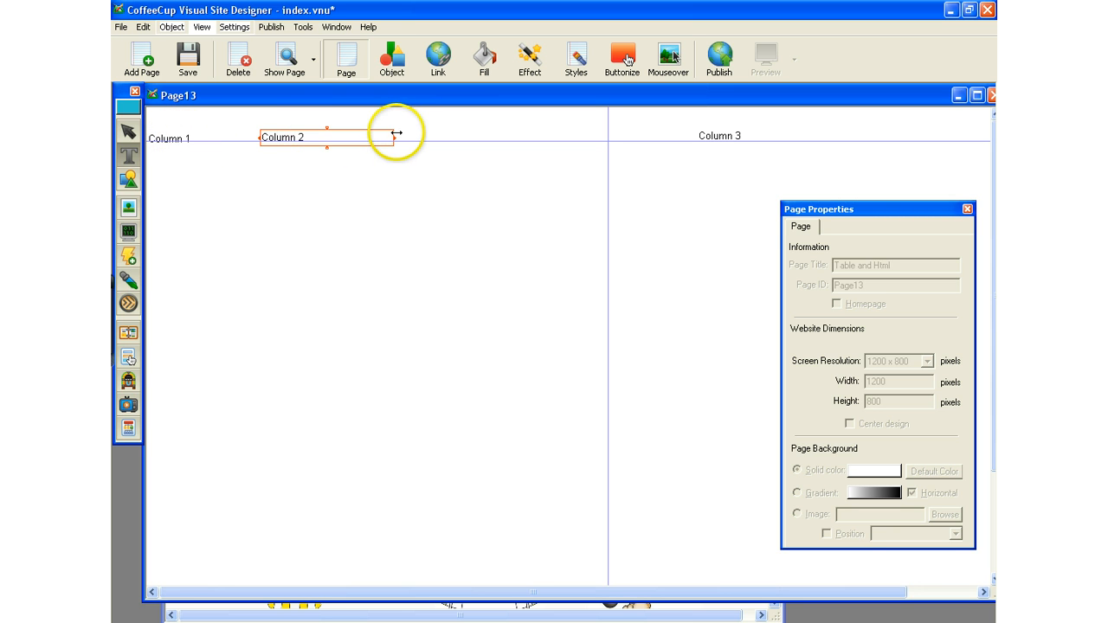
{"action": "left_click_drag", "start_coordinate": [398, 136], "coordinate": [585, 126]}
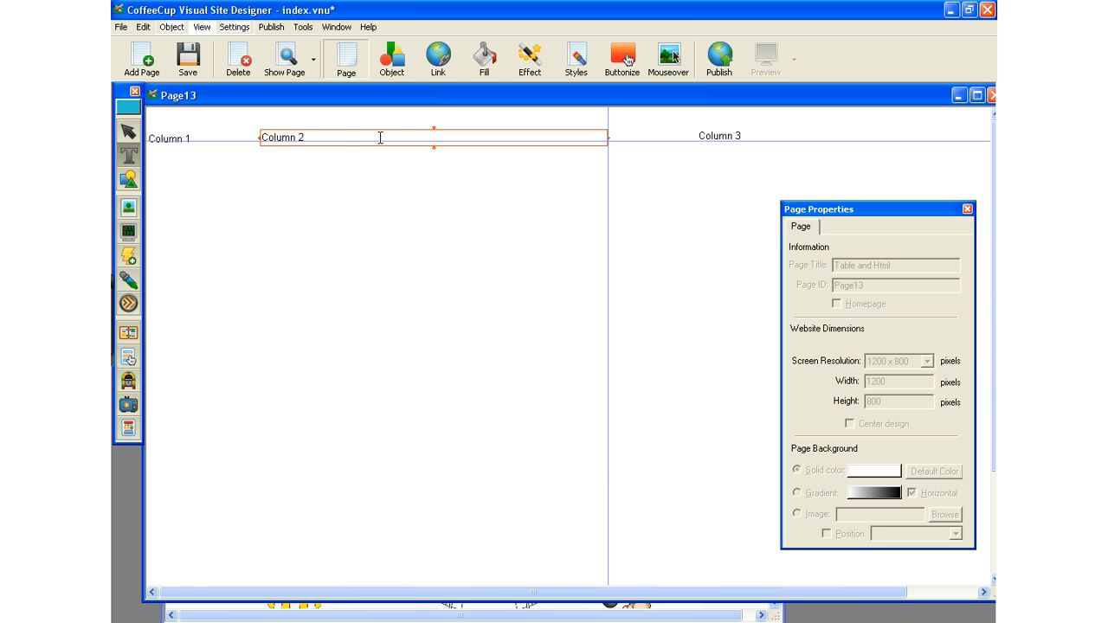
Add a line reading "point" beneath the Column 2 heading, followed by a new empty line.
{"action": "left_click", "coordinate": [379, 139]}
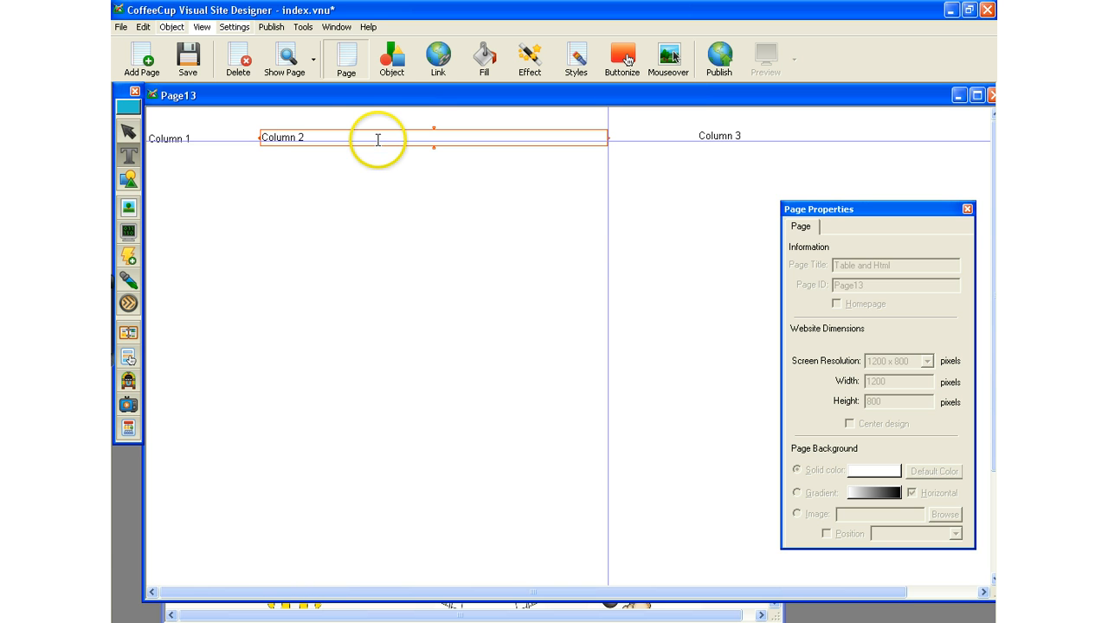
{"action": "left_click", "coordinate": [433, 140]}
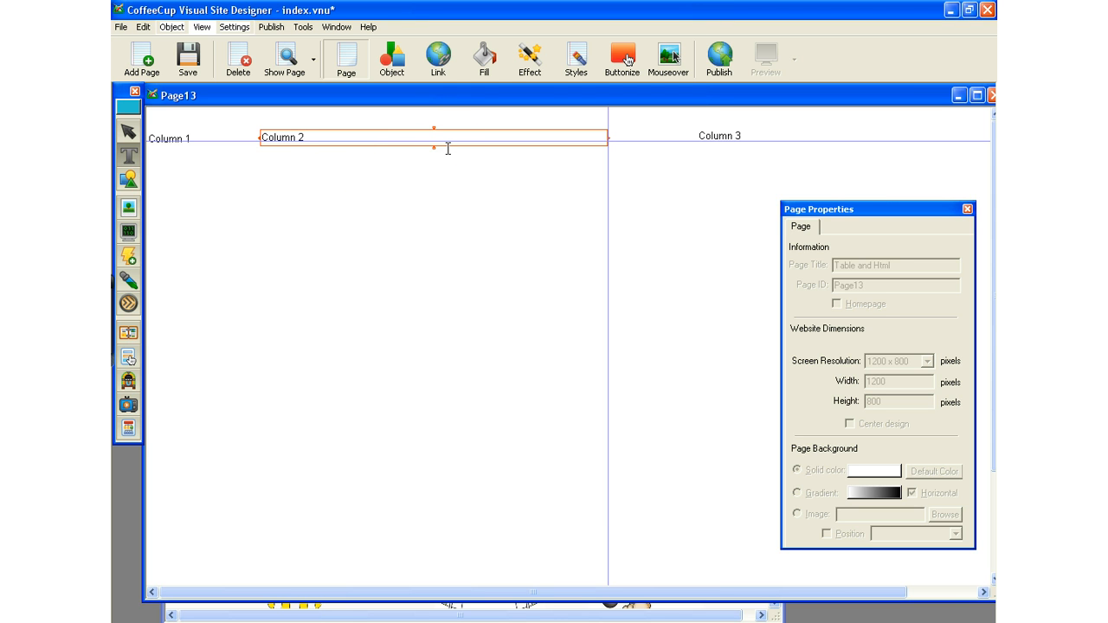
{"action": "key", "text": "Return"}
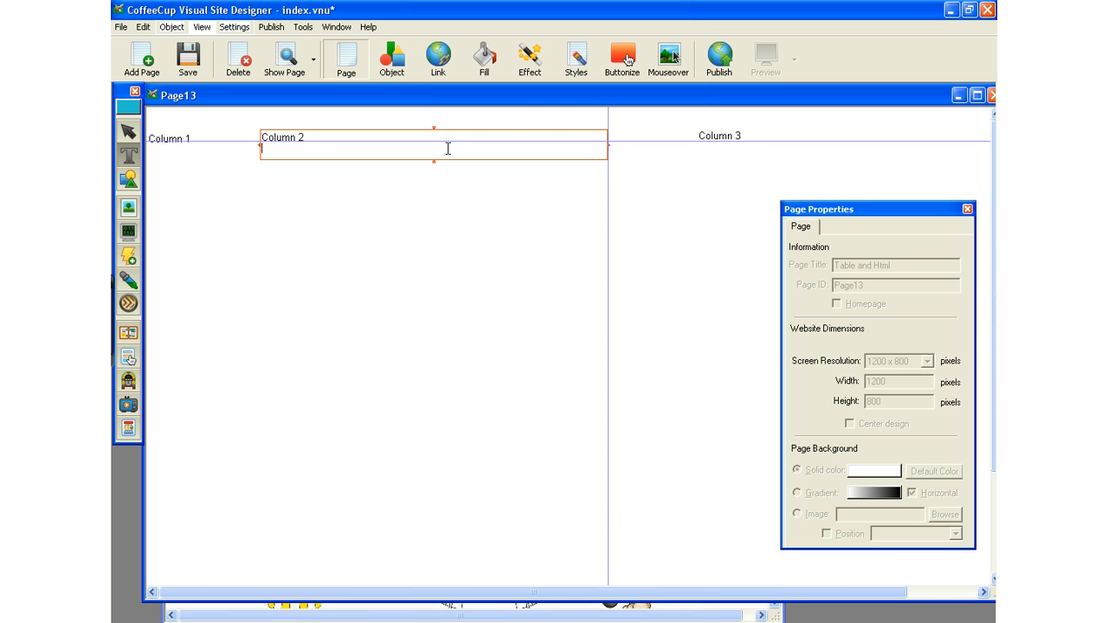
{"action": "type", "text": "poin"}
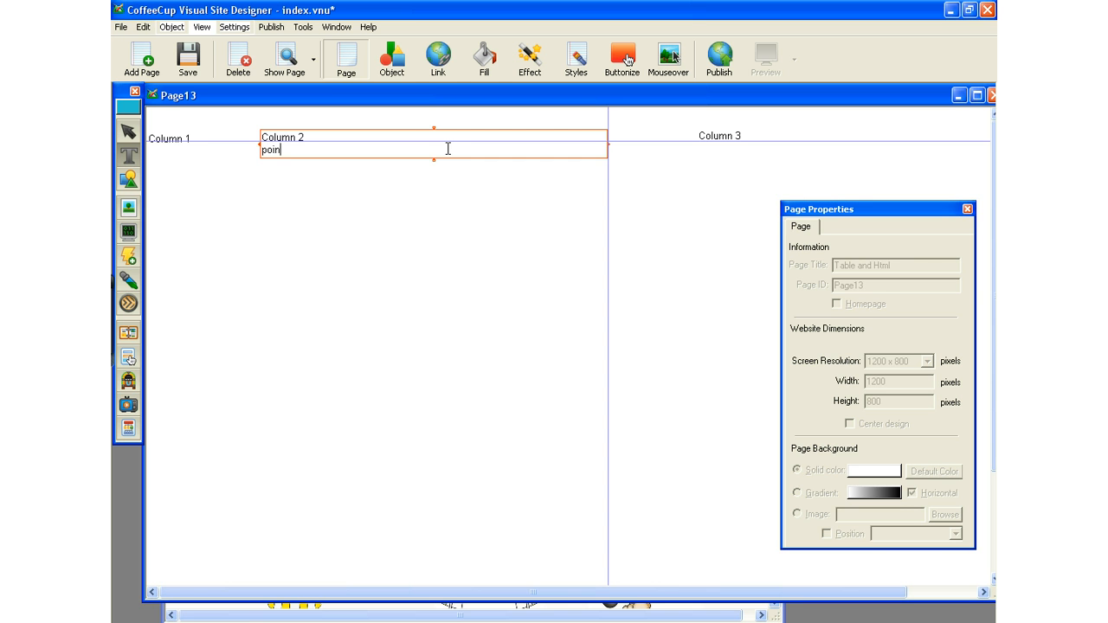
{"action": "type", "text": "t"}
{"action": "key", "text": "Return"}
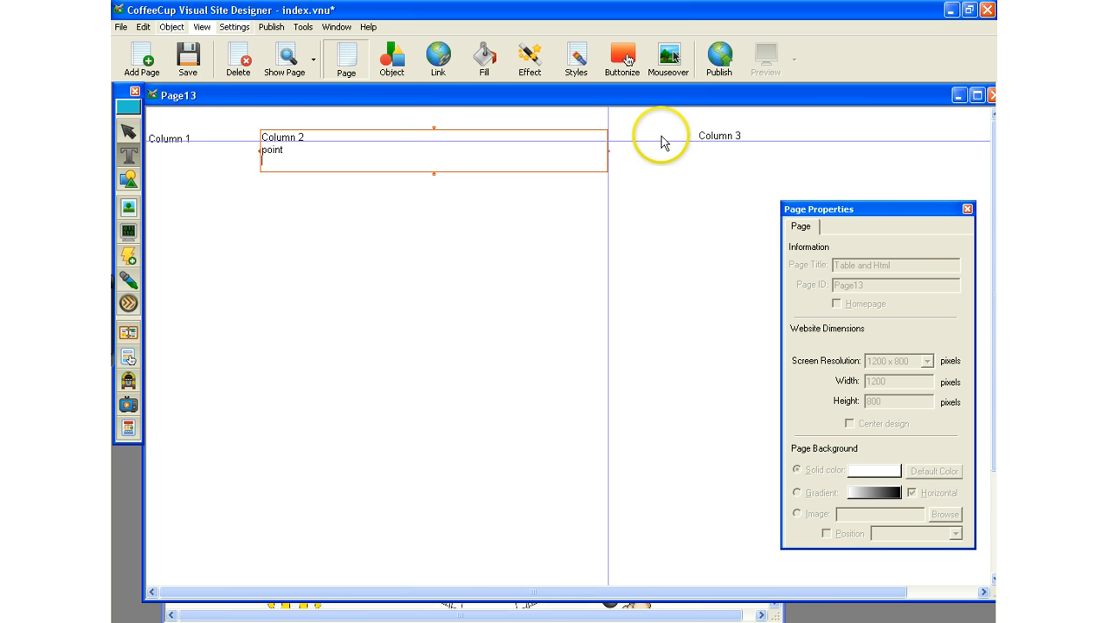
Add a line reading "Menu item 2" beneath the Column 1 heading.
{"action": "left_click", "coordinate": [178, 137]}
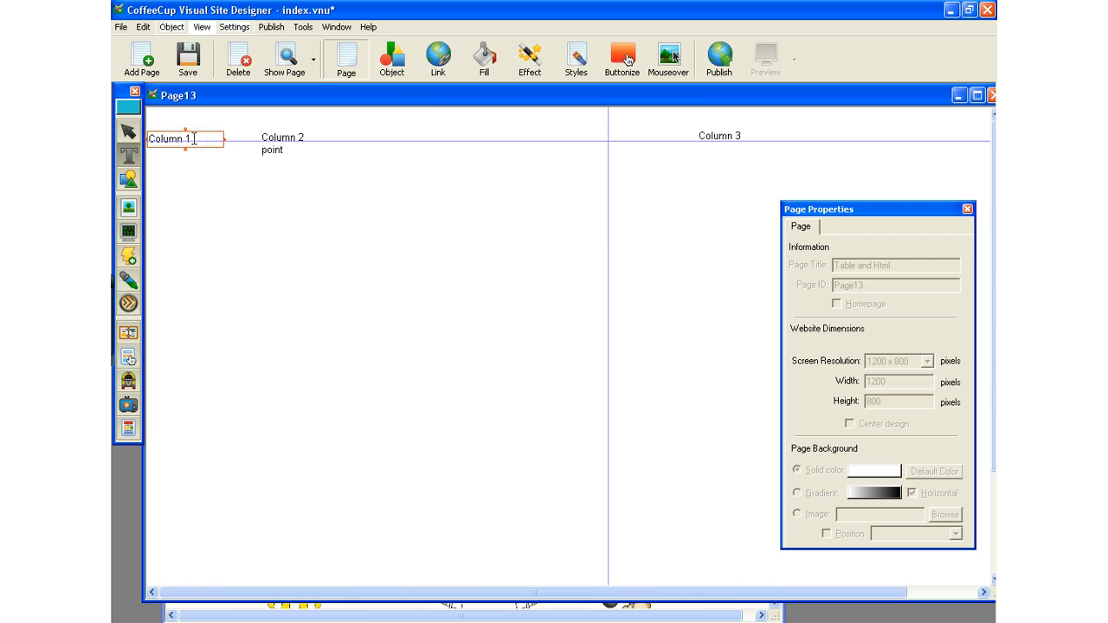
{"action": "key", "text": "Return"}
{"action": "type", "text": "Menu item 2"}
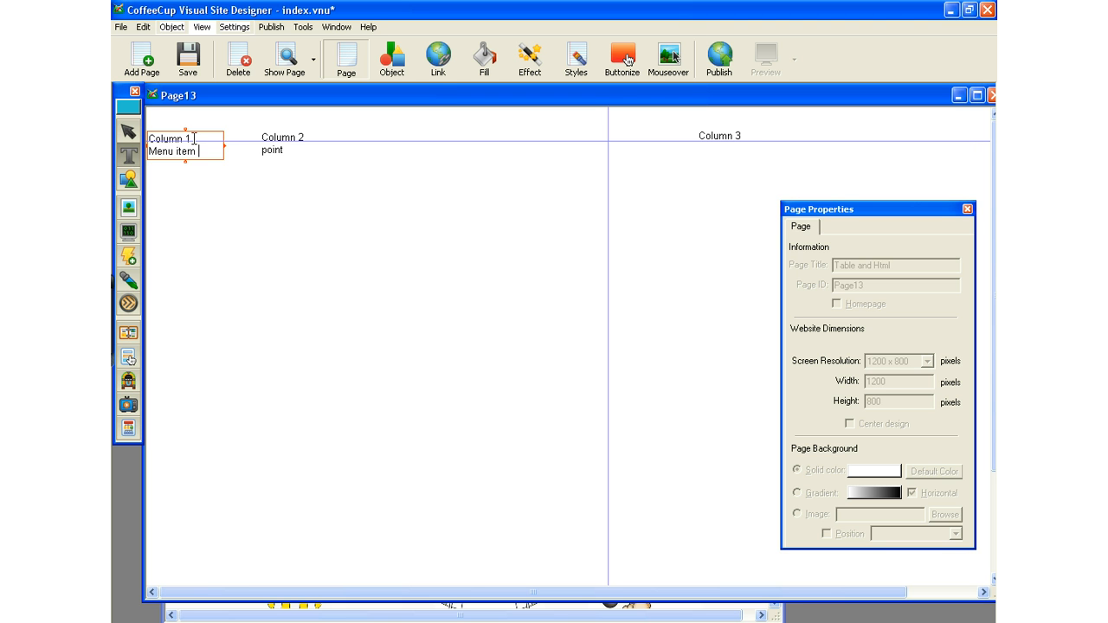
Narrow the Column 3 text box by moving its left edge farther from the vertical guide, and leave text editing.
{"action": "left_click", "coordinate": [699, 136]}
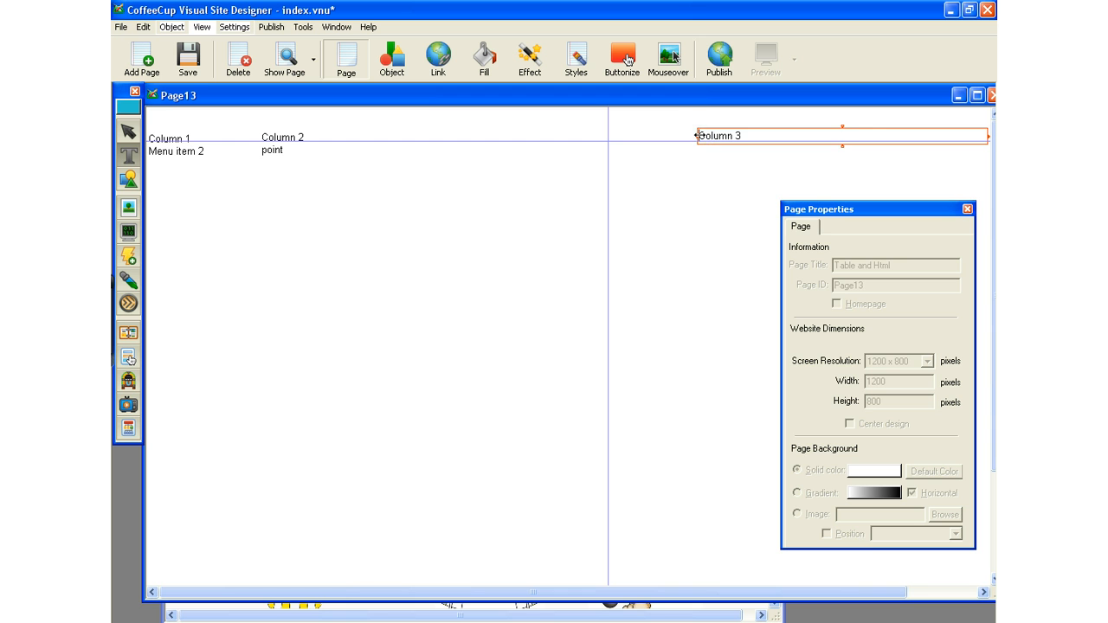
{"action": "left_click_drag", "start_coordinate": [697, 136], "coordinate": [792, 120]}
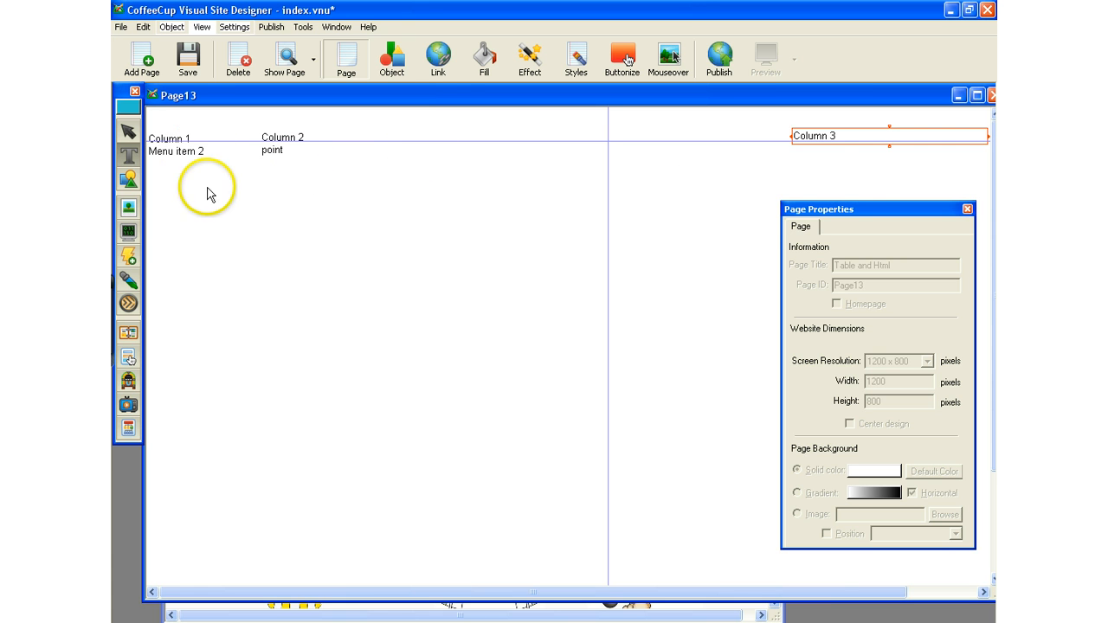
{"action": "left_click", "coordinate": [839, 136]}
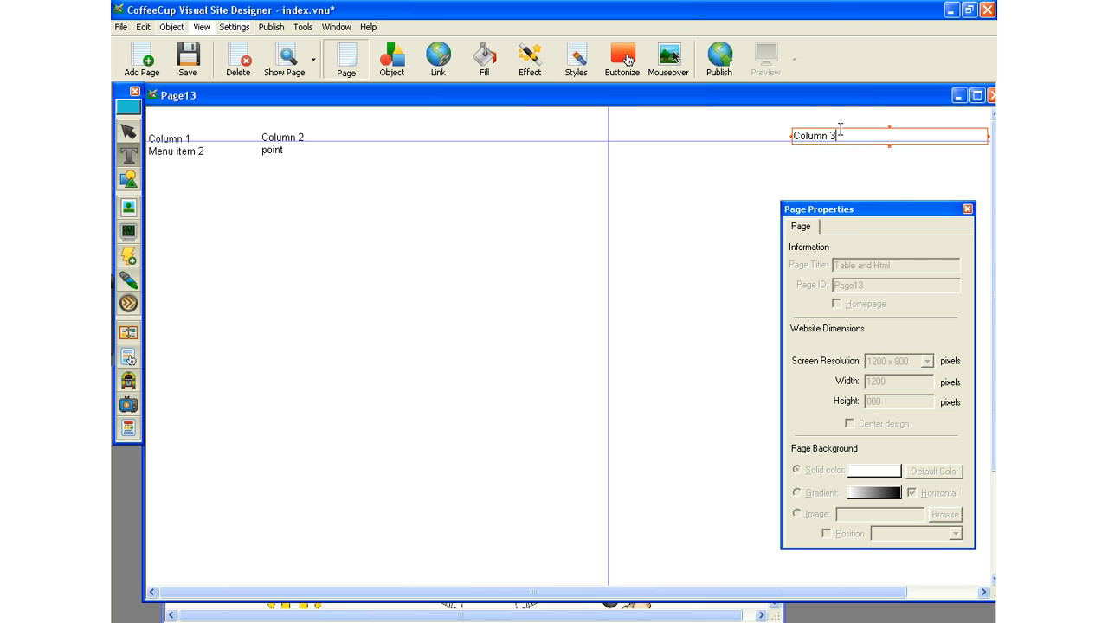
{"action": "left_click", "coordinate": [718, 230]}
{"action": "left_click", "coordinate": [659, 365]}
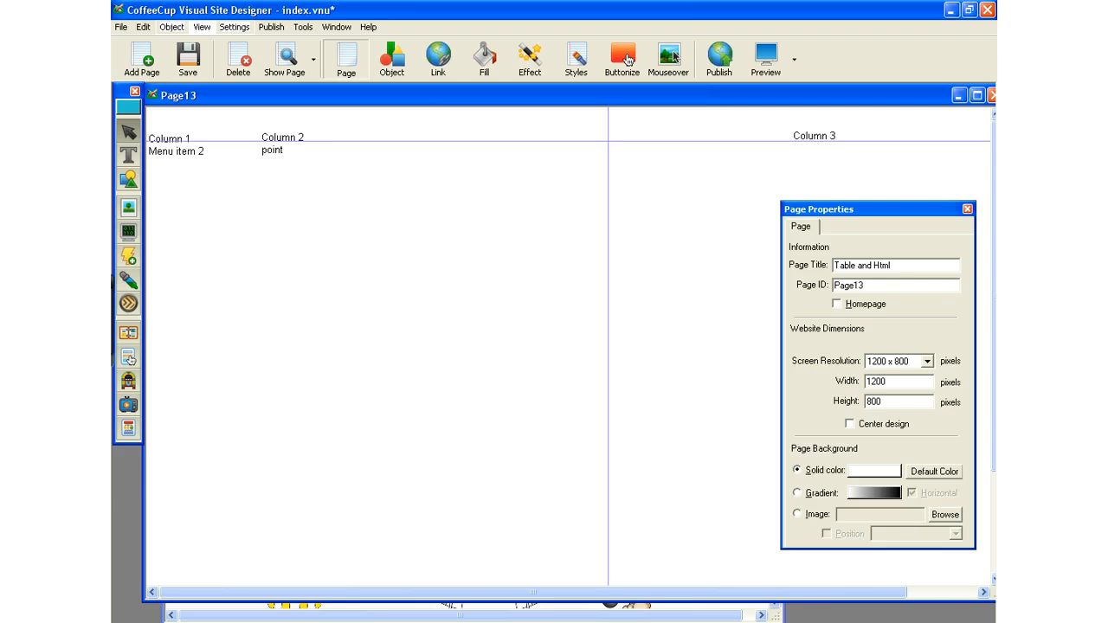
Start a new HTML object beneath the Column 3 heading.
{"action": "left_click", "coordinate": [126, 238]}
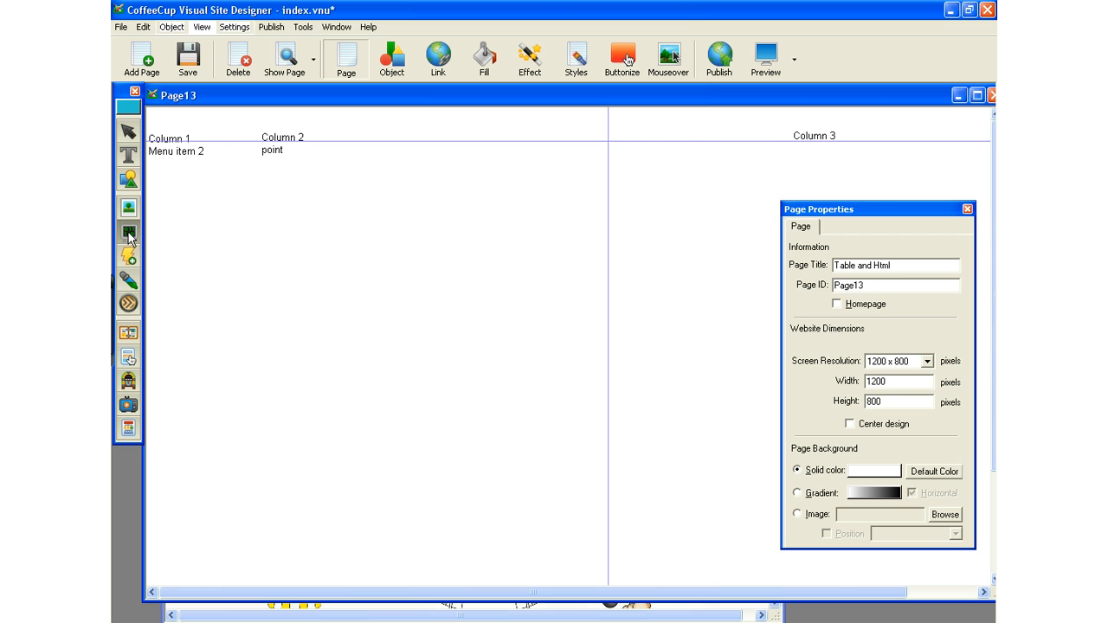
{"action": "left_click", "coordinate": [817, 159]}
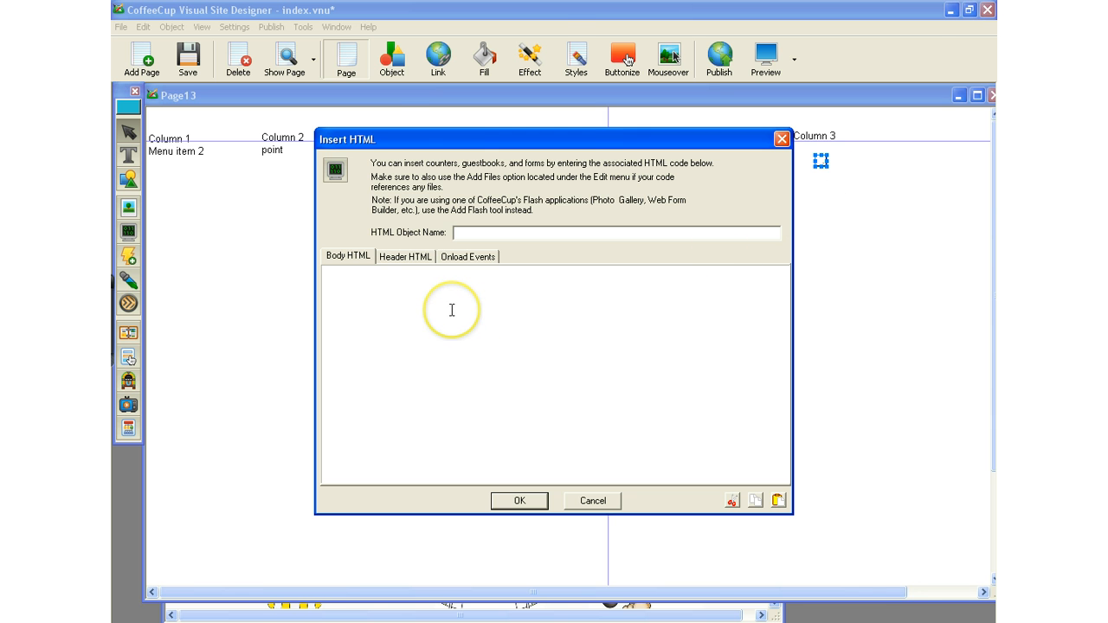
Switch to the browser and copy the entire Blackjack script from its code box on the JavaScript Source page.
{"action": "left_click", "coordinate": [308, 622]}
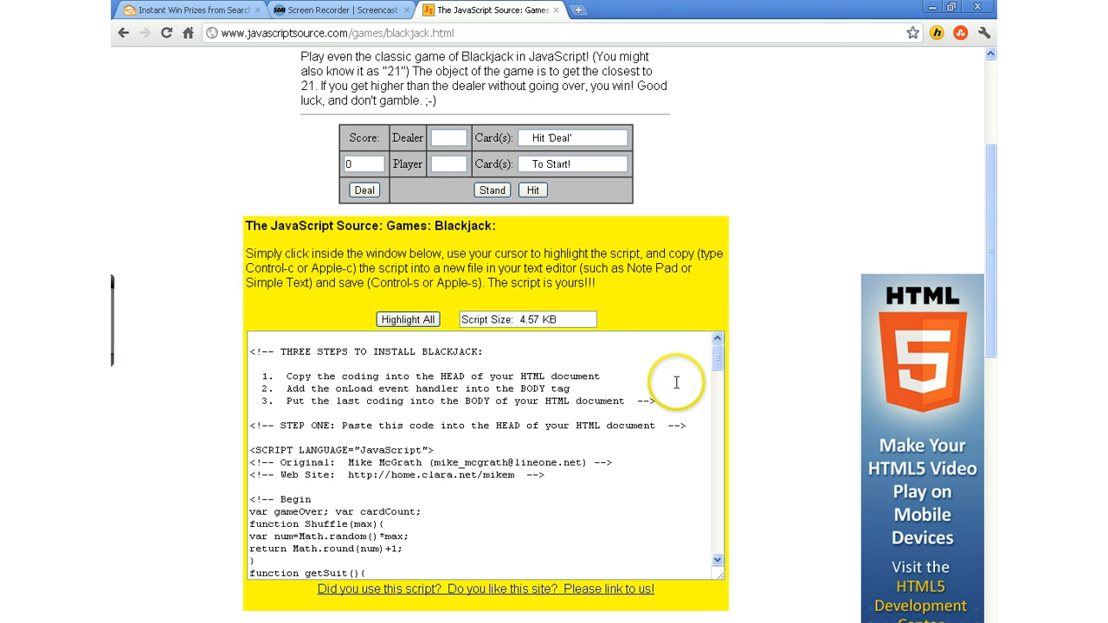
{"action": "mouse_move", "coordinate": [718, 372]}
{"action": "left_mouse_down"}
{"action": "mouse_move", "coordinate": [718, 446]}
{"action": "mouse_move", "coordinate": [718, 358]}
{"action": "left_mouse_up"}
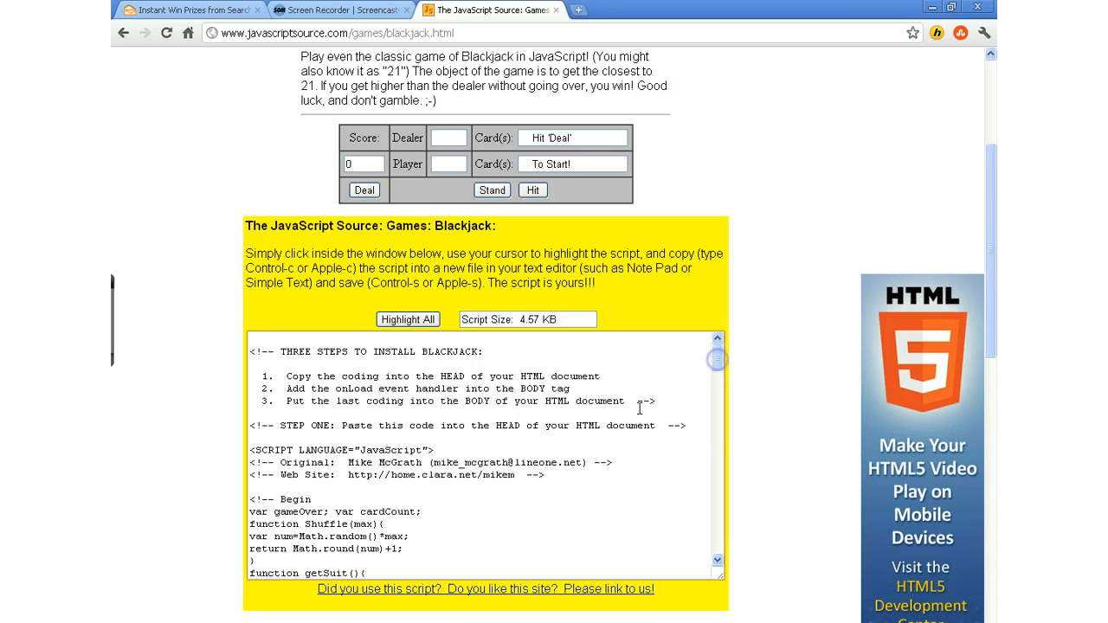
{"action": "left_click_drag", "start_coordinate": [249, 351], "coordinate": [436, 601]}
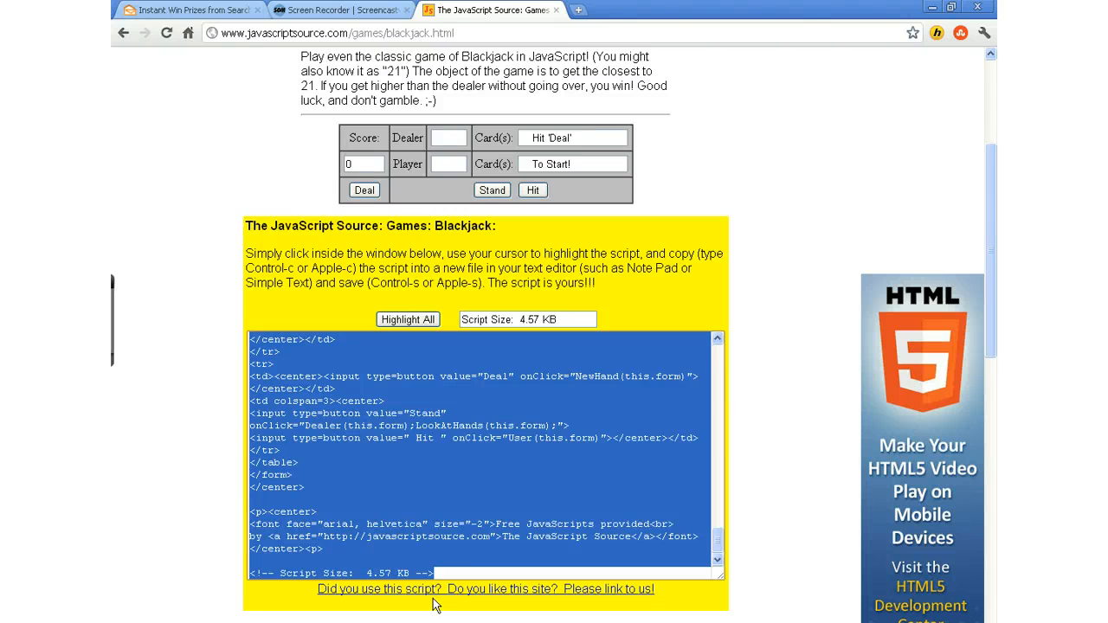
{"action": "left_click_drag", "start_coordinate": [435, 604], "coordinate": [436, 604]}
Paste the copied Blackjack script into a new WordPad document and minimize it.
{"action": "key", "text": "super"}
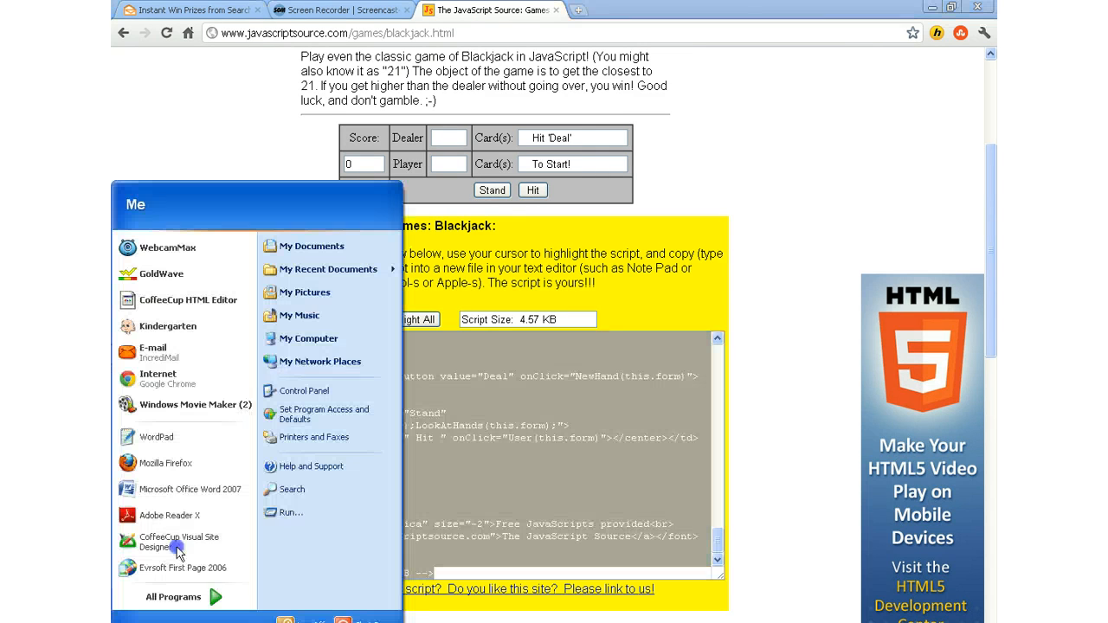
{"action": "left_click", "coordinate": [178, 438]}
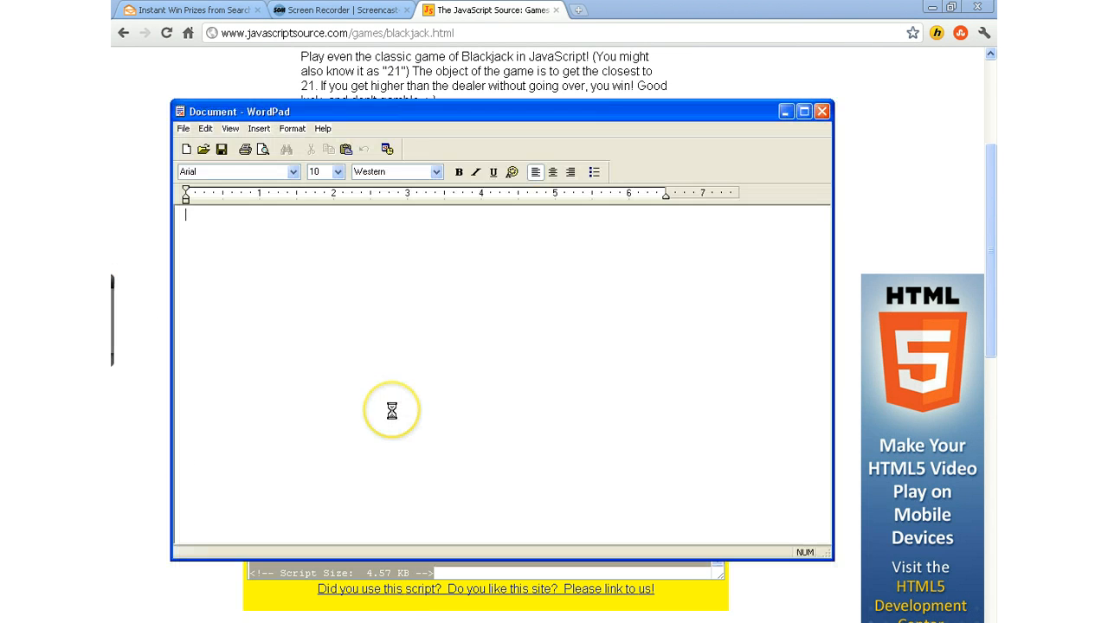
{"action": "right_click", "coordinate": [426, 381]}
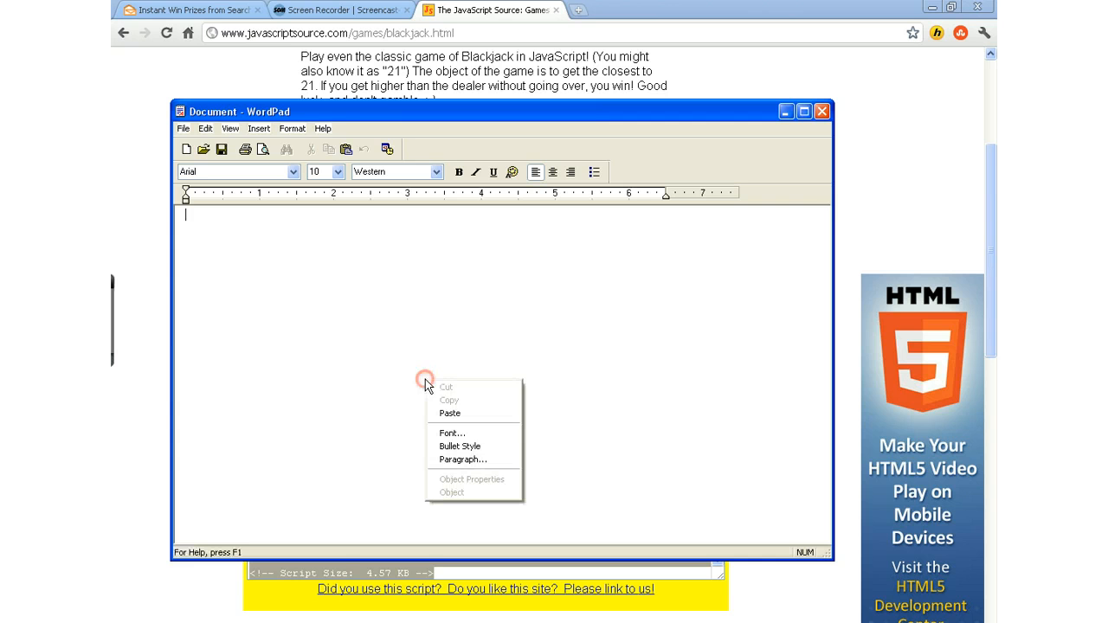
{"action": "left_click", "coordinate": [444, 416]}
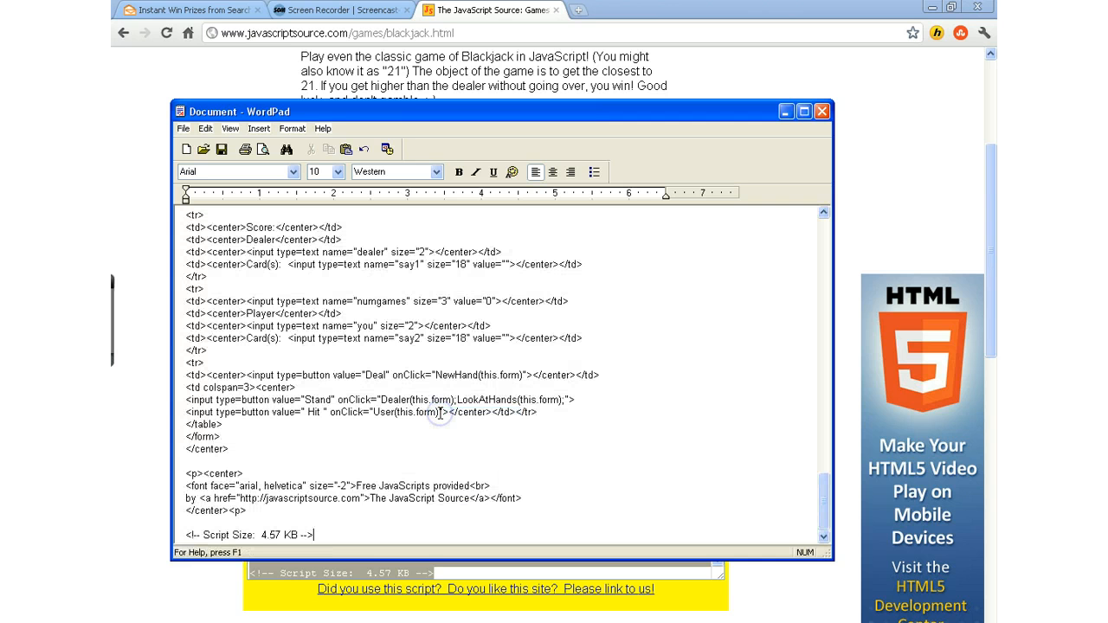
{"action": "left_click", "coordinate": [786, 113]}
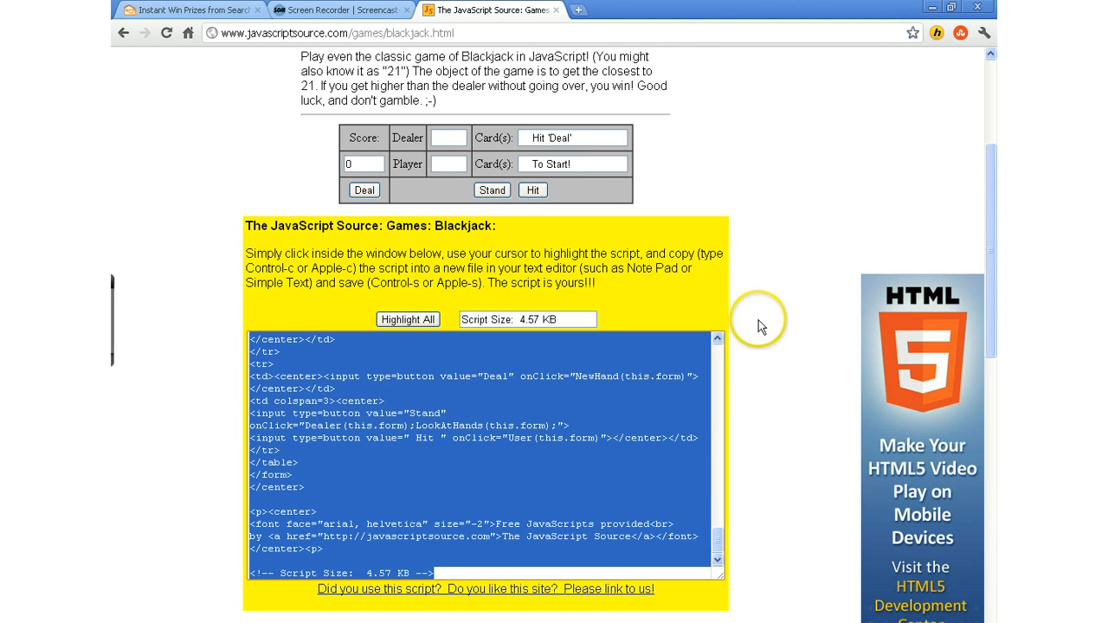
Copy only the STEP ONE head code of the Blackjack script, ending with its closing script tag.
{"action": "scroll", "coordinate": [721, 410], "scroll_direction": "up", "scroll_amount": 10}
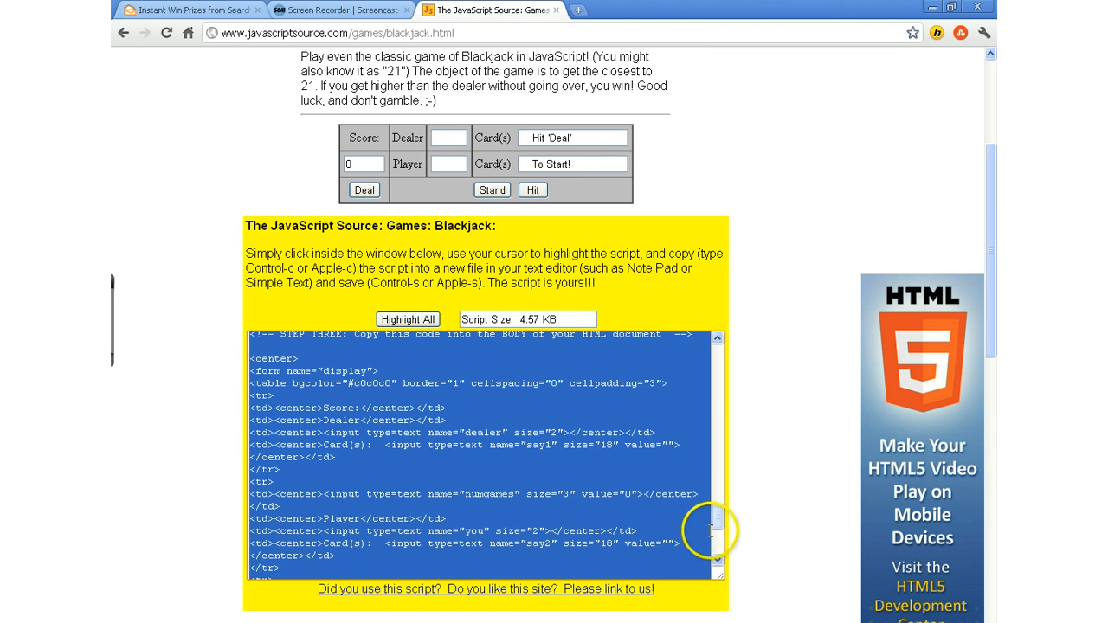
{"action": "left_click_drag", "start_coordinate": [720, 516], "coordinate": [728, 338]}
{"action": "left_click", "coordinate": [701, 399]}
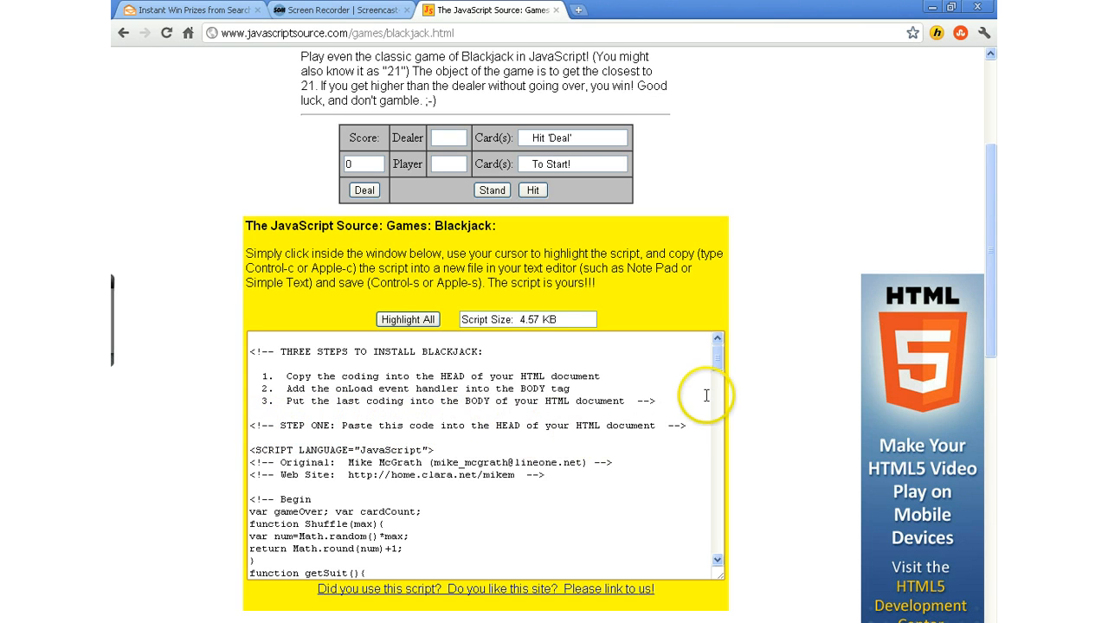
{"action": "left_click_drag", "start_coordinate": [714, 368], "coordinate": [717, 381]}
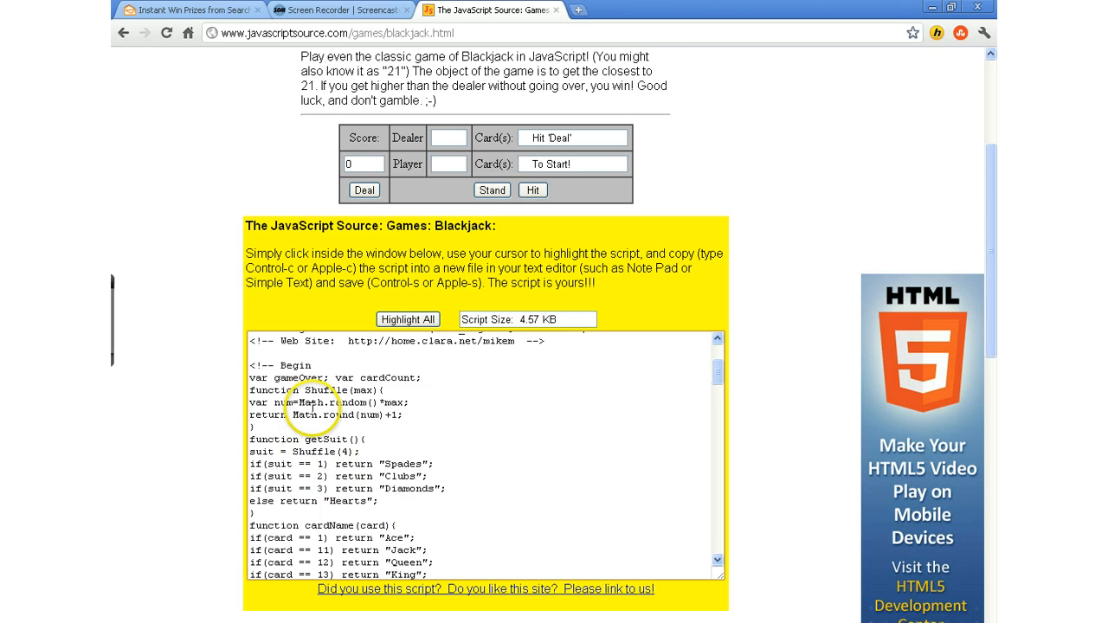
{"action": "scroll", "coordinate": [308, 416], "scroll_direction": "up", "scroll_amount": 1}
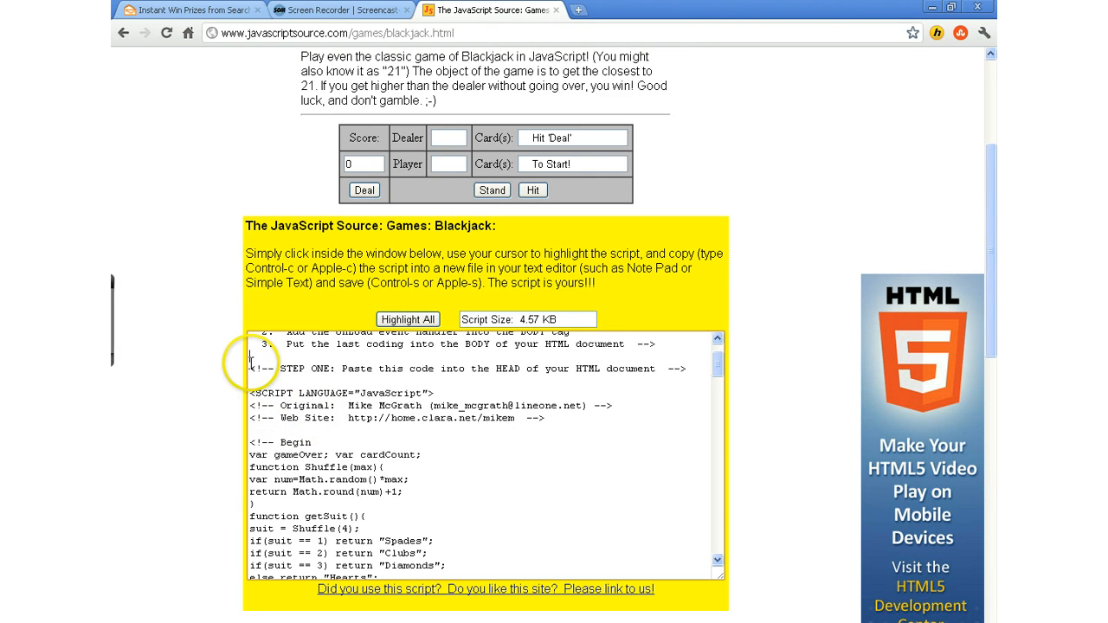
{"action": "left_click_drag", "start_coordinate": [250, 362], "coordinate": [311, 498]}
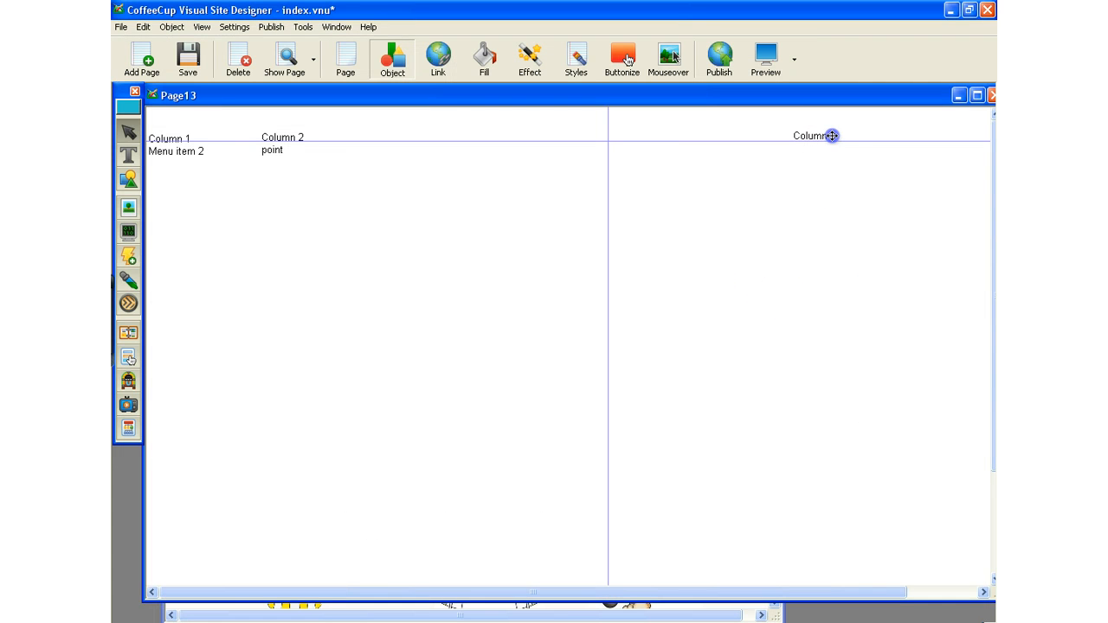
Switch back to Visual Site Designer and add two empty lines beneath the Column 3 heading.
{"action": "double_click", "coordinate": [832, 136]}
{"action": "left_click", "coordinate": [841, 151]}
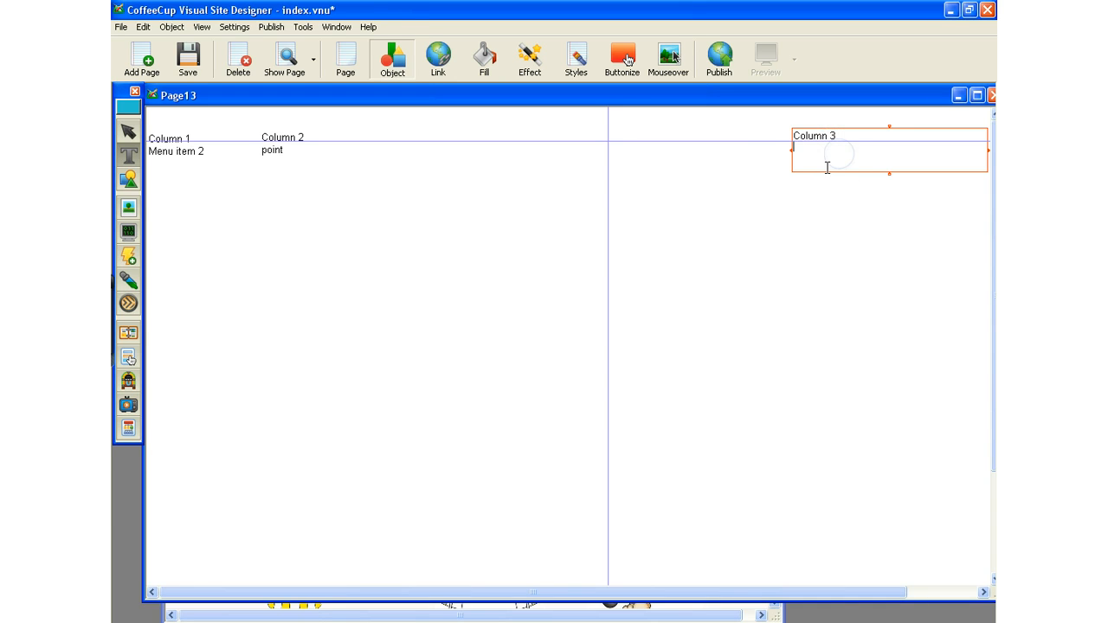
{"action": "left_click", "coordinate": [796, 156]}
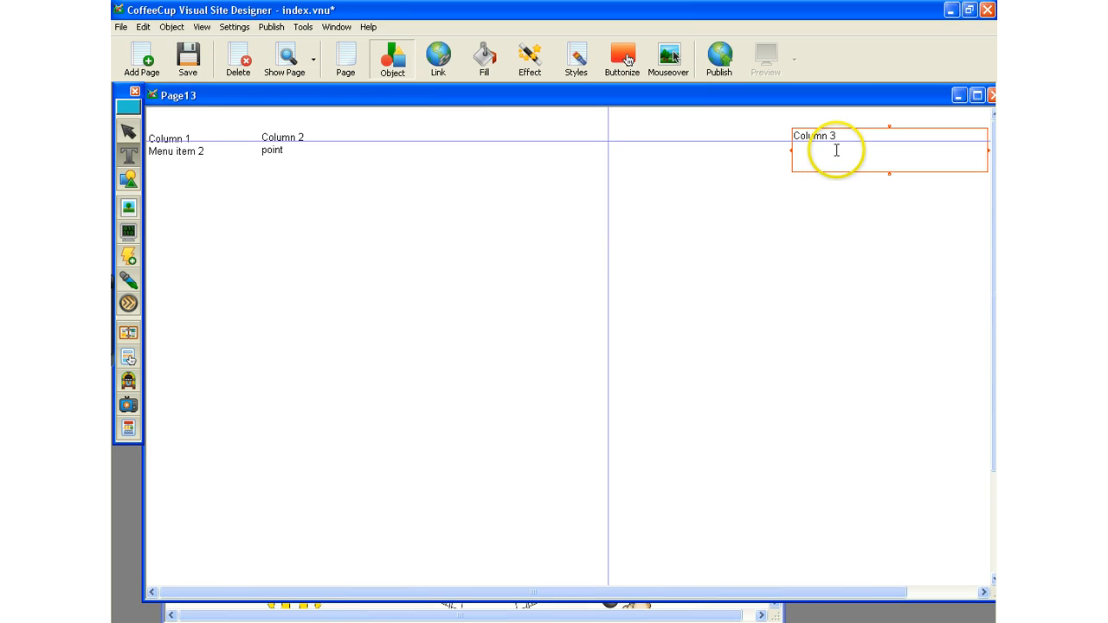
Insert an HTML object named BlackJack beneath the Column 3 heading, with the copied STEP ONE code as its header HTML.
{"action": "left_click", "coordinate": [128, 234]}
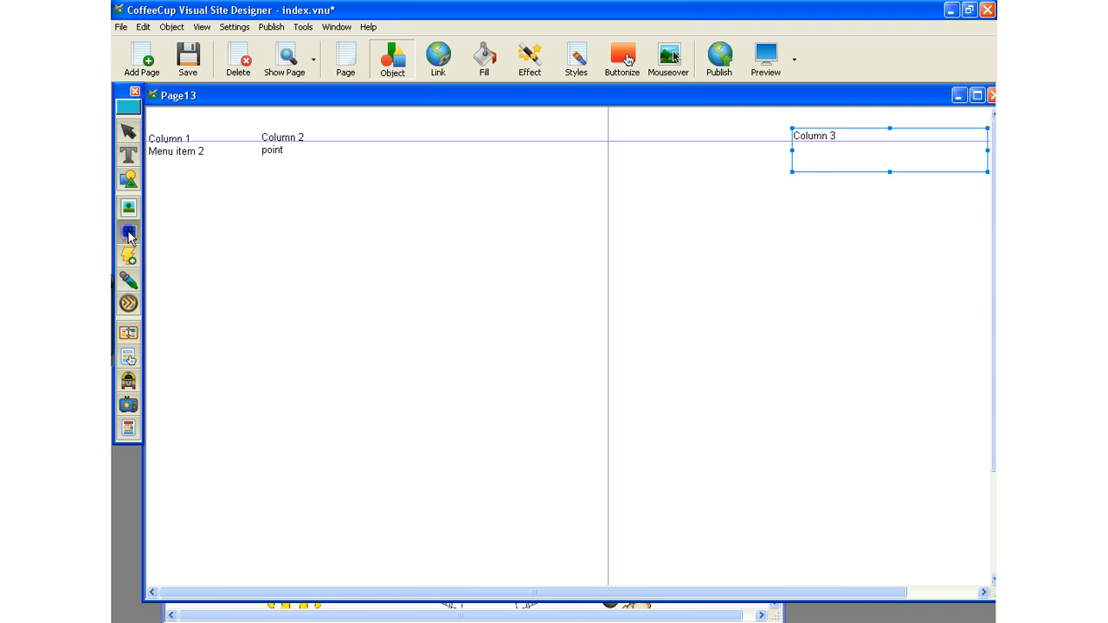
{"action": "left_click", "coordinate": [805, 158]}
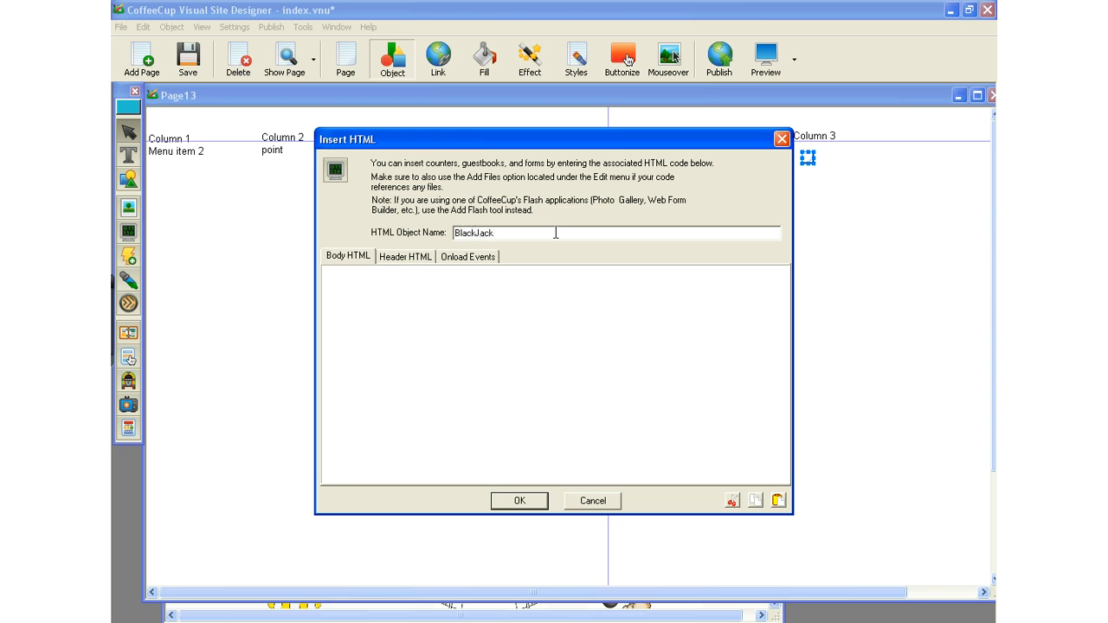
{"action": "left_click", "coordinate": [398, 259]}
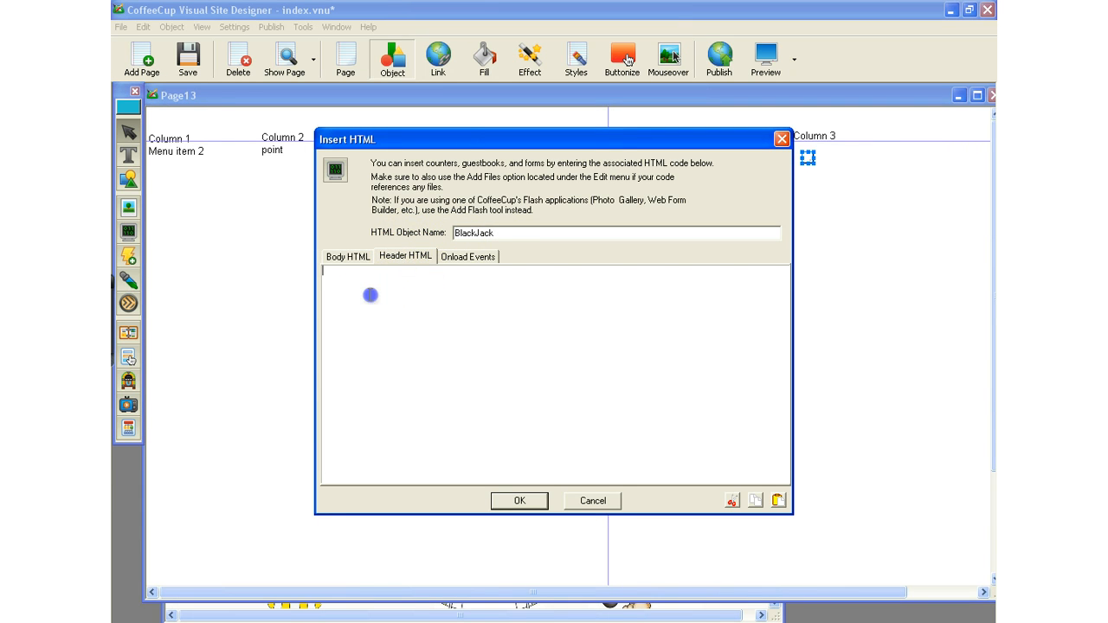
{"action": "left_click", "coordinate": [370, 298]}
{"action": "right_click", "coordinate": [370, 298]}
{"action": "left_click", "coordinate": [379, 330]}
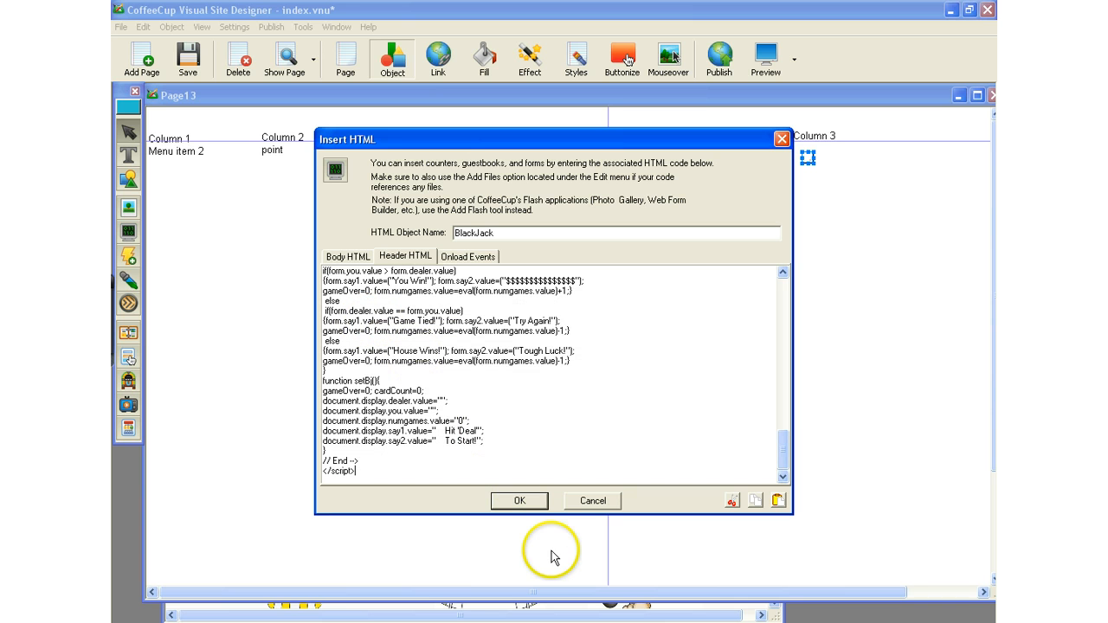
{"action": "left_click", "coordinate": [521, 500]}
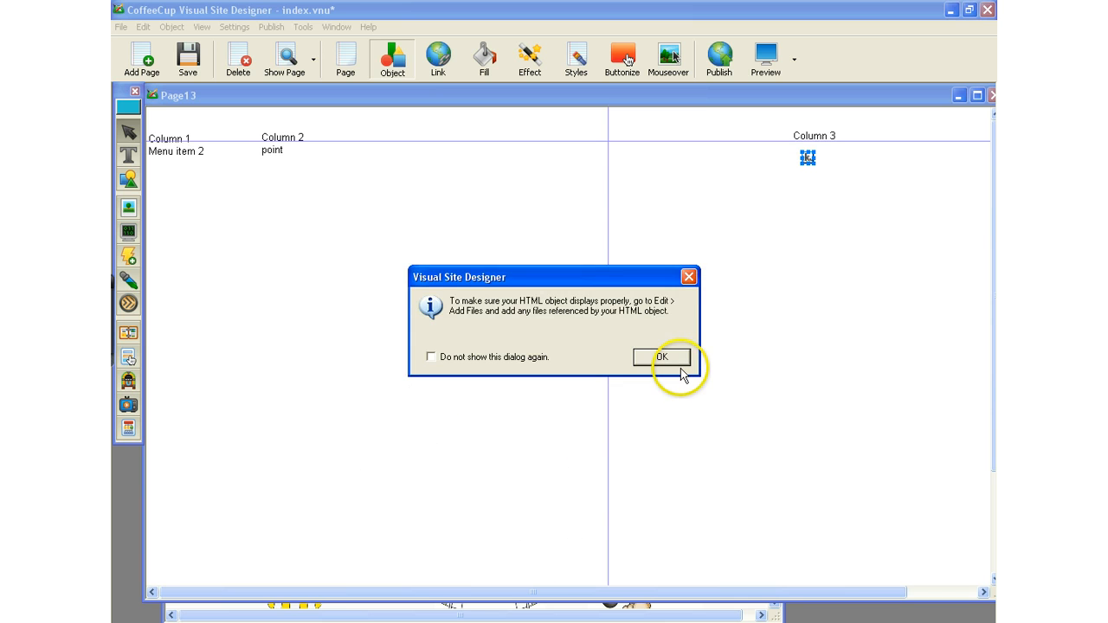
{"action": "left_click", "coordinate": [675, 359]}
Reopen the BlackJack HTML object to check its body HTML.
{"action": "double_click", "coordinate": [808, 156]}
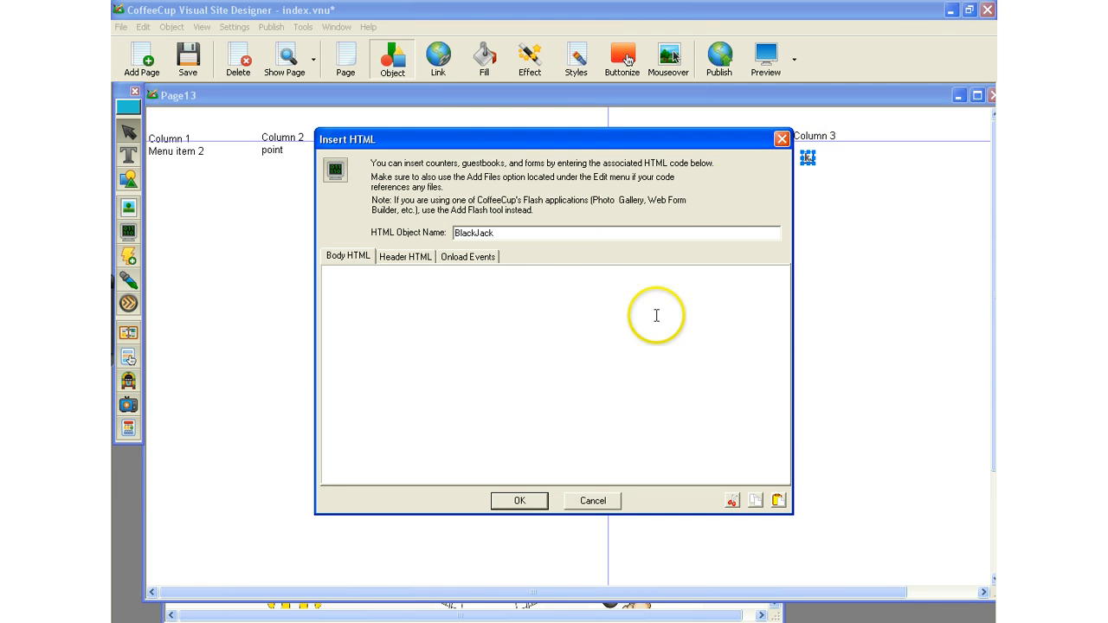
{"action": "left_click", "coordinate": [784, 137]}
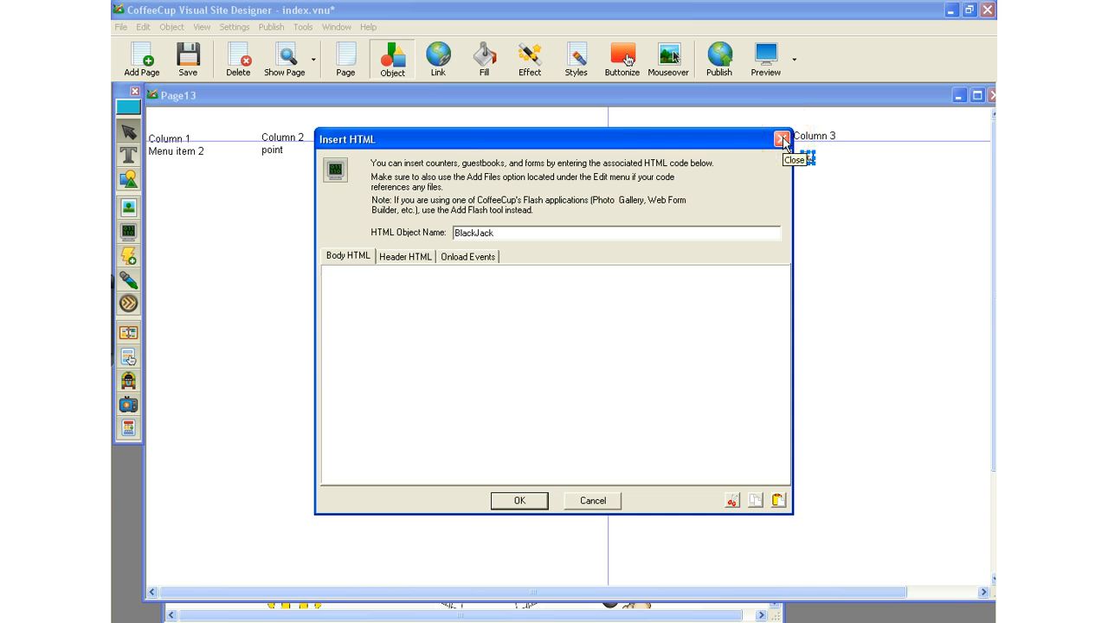
{"action": "left_click", "coordinate": [515, 504]}
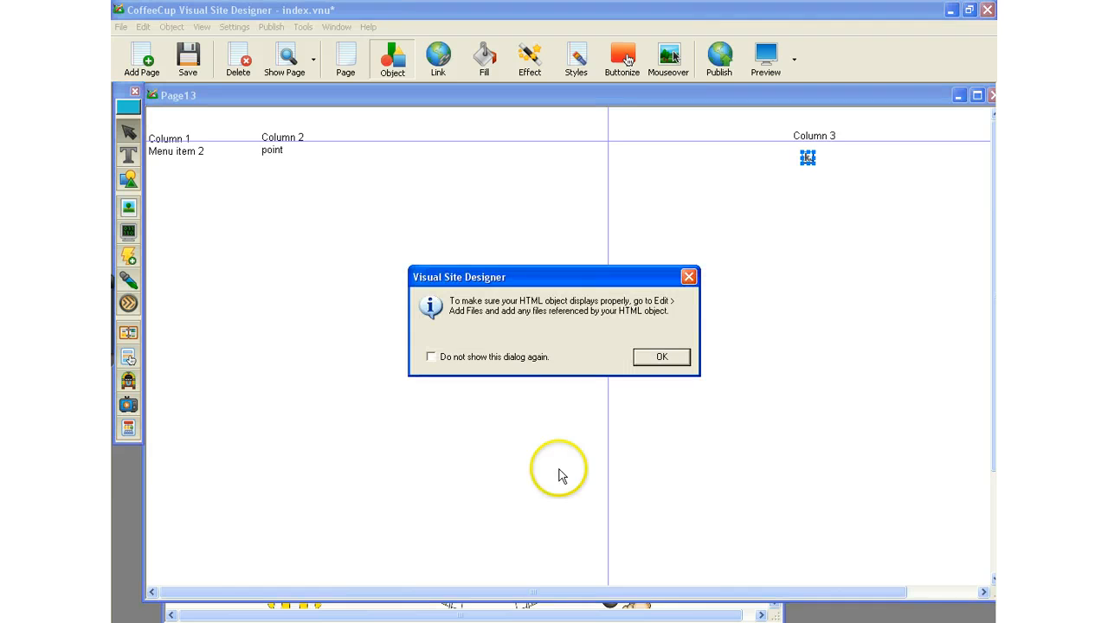
{"action": "left_click", "coordinate": [665, 359]}
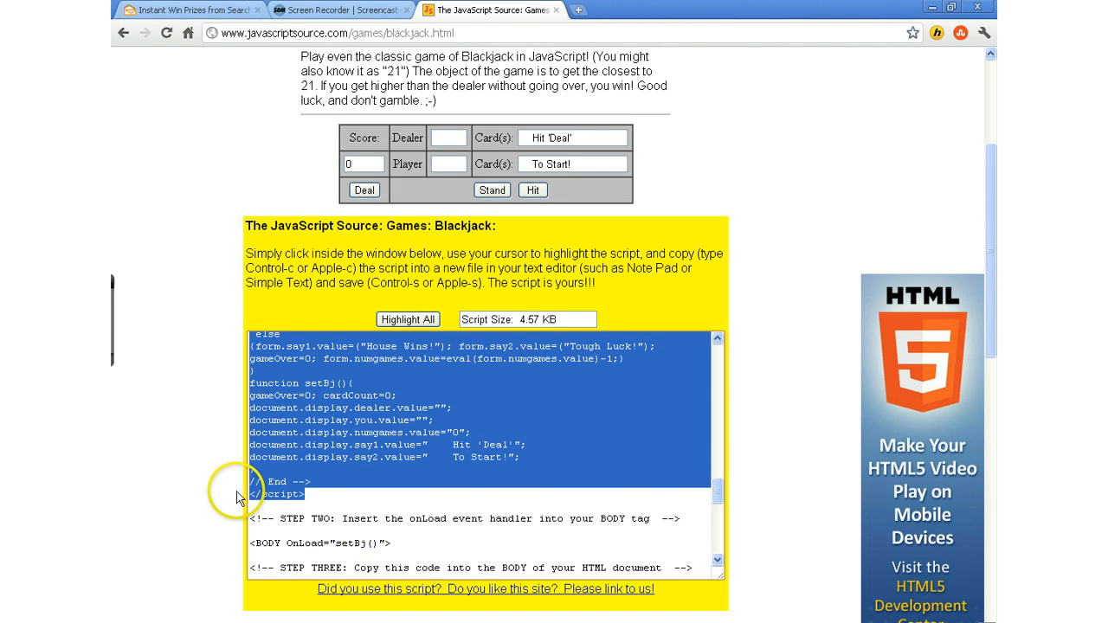
Copy the rest of the Blackjack script, from the STEP TWO comment through the closing Script Size comment.
{"action": "scroll", "coordinate": [249, 481], "scroll_direction": "down", "scroll_amount": 3}
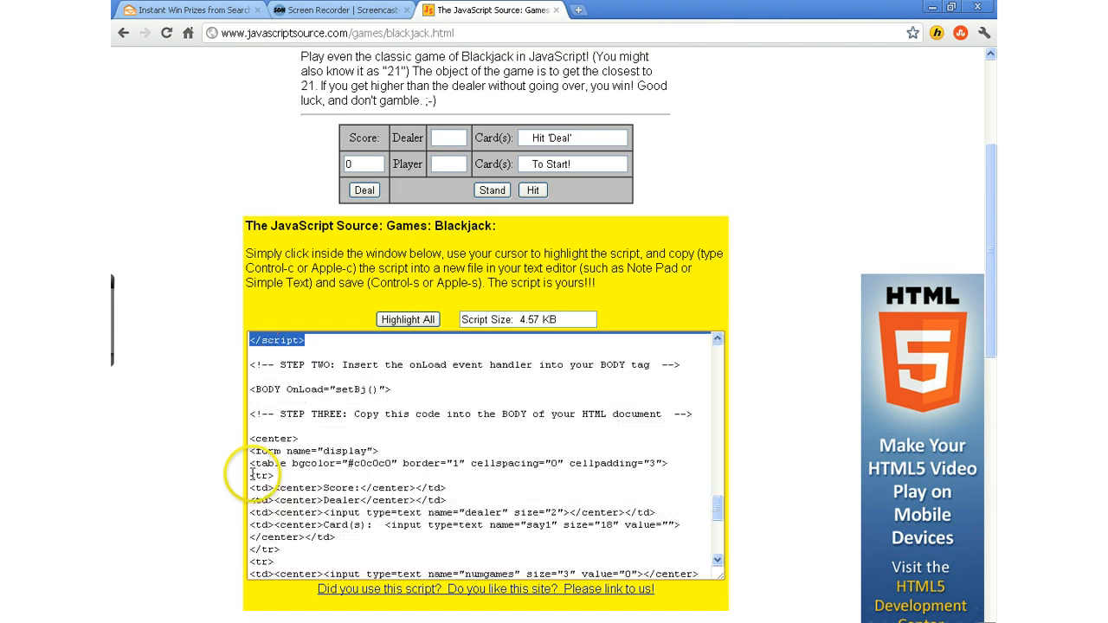
{"action": "left_click", "coordinate": [249, 365]}
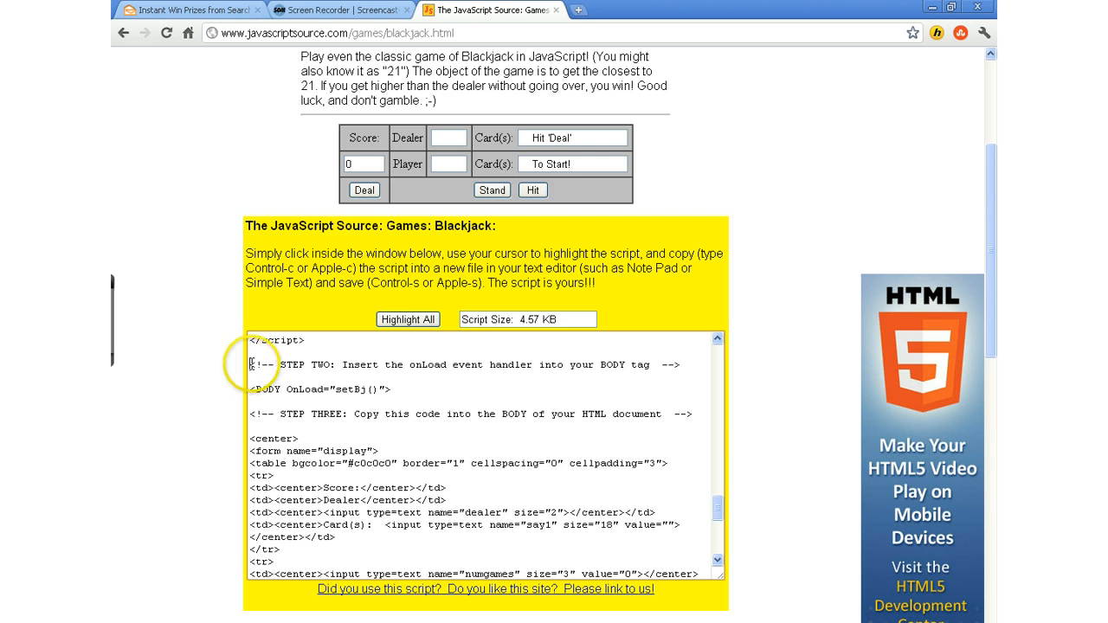
{"action": "left_click", "coordinate": [251, 365]}
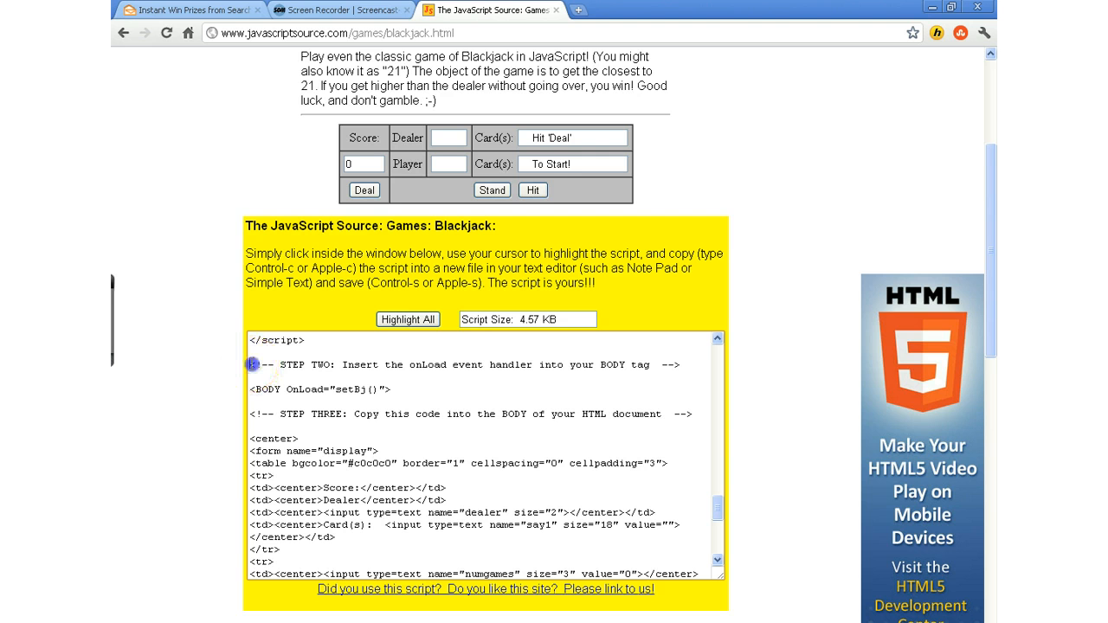
{"action": "left_click_drag", "start_coordinate": [251, 364], "coordinate": [465, 576]}
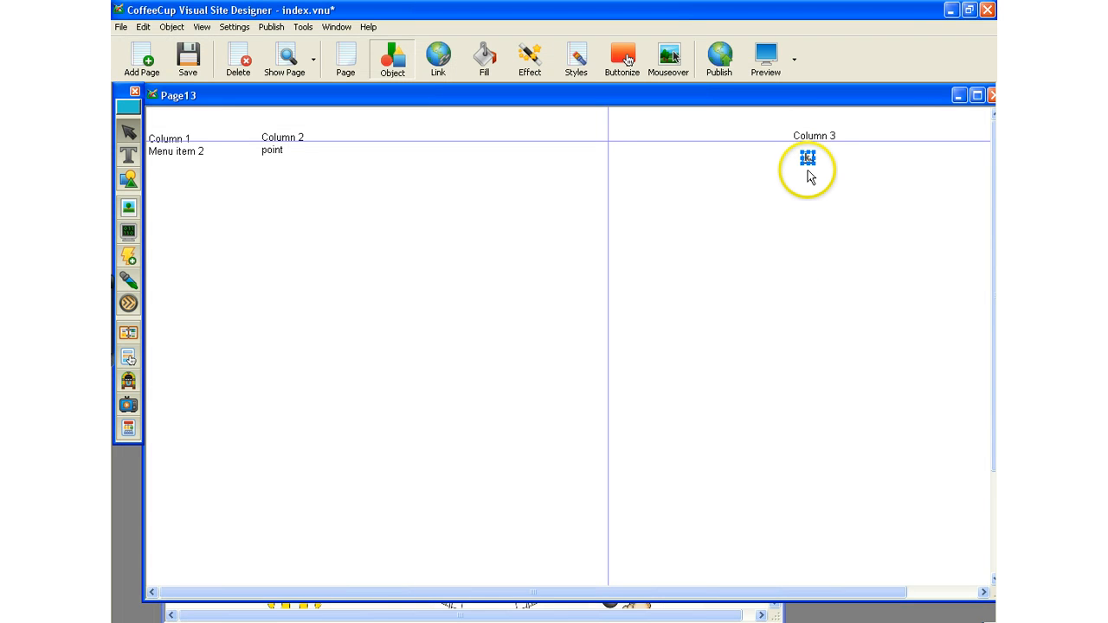
Paste the copied code as the body HTML of the BlackJack object in Visual Site Designer and accept the change.
{"action": "double_click", "coordinate": [808, 159]}
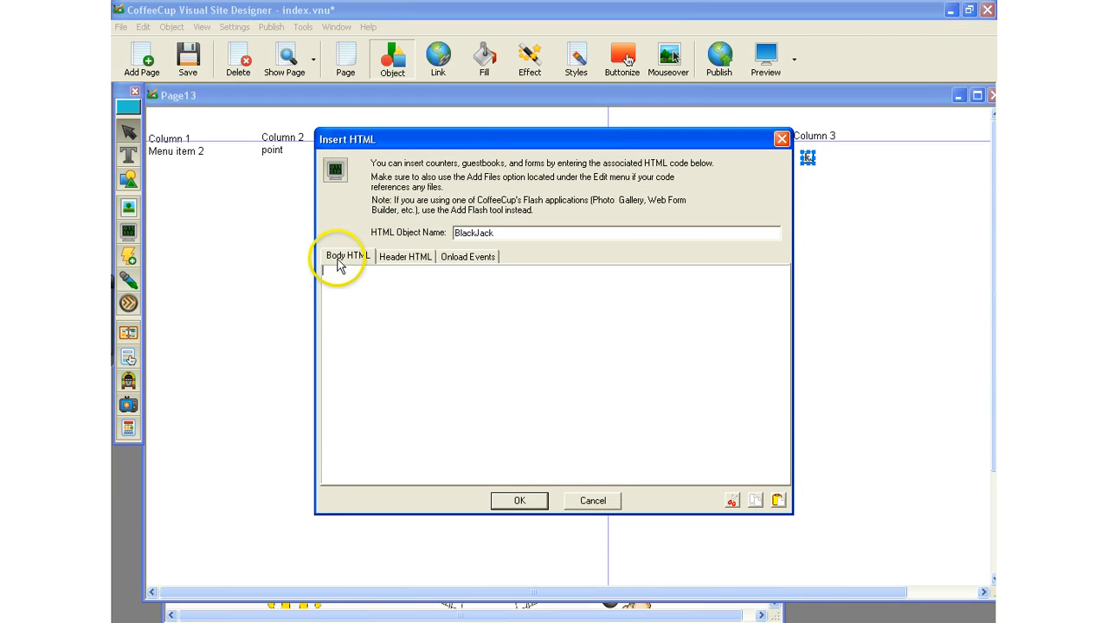
{"action": "left_click", "coordinate": [340, 259]}
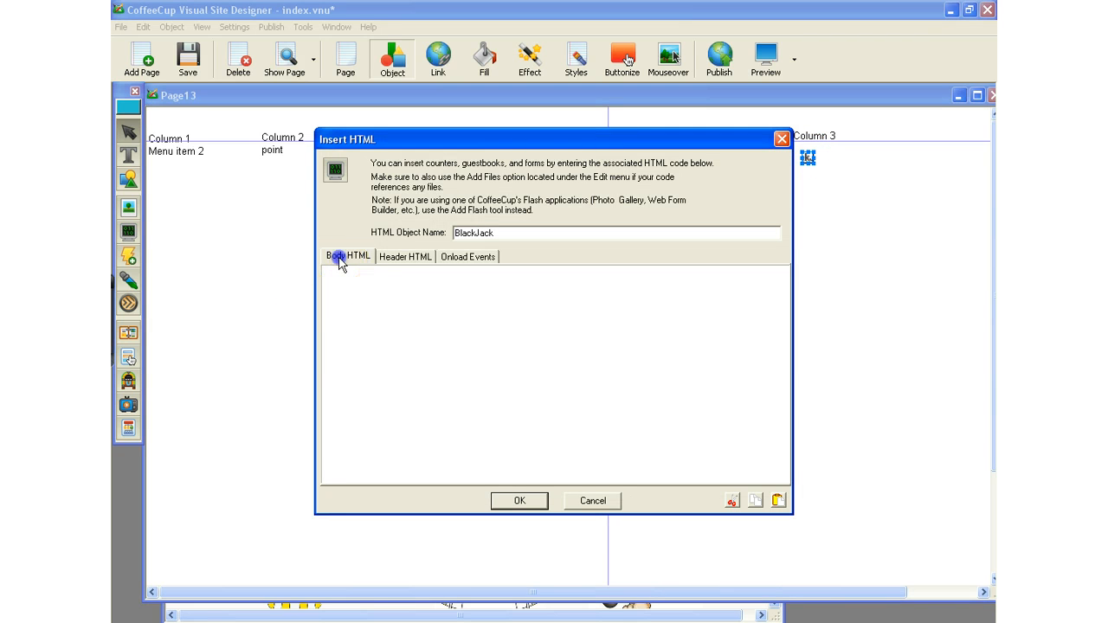
{"action": "right_click", "coordinate": [343, 288]}
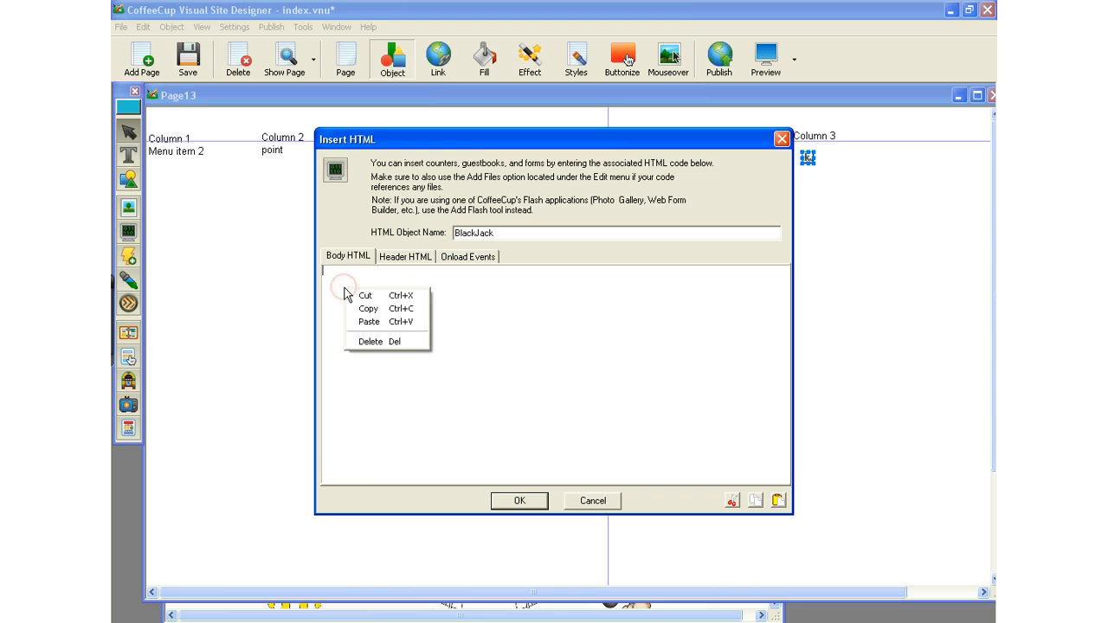
{"action": "left_click", "coordinate": [368, 321]}
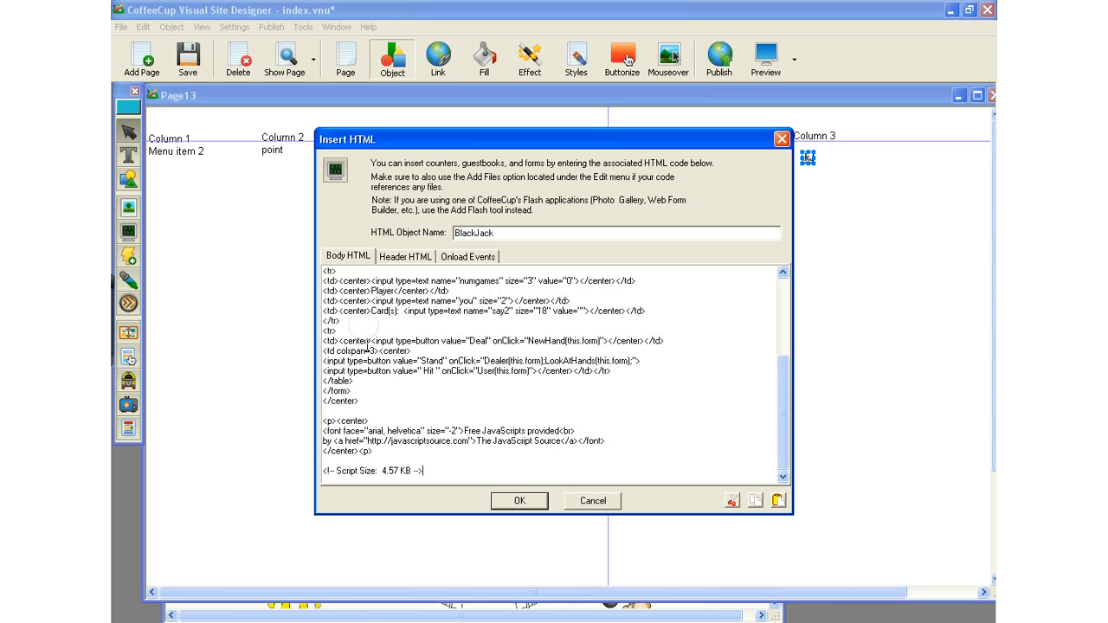
{"action": "left_click", "coordinate": [520, 502]}
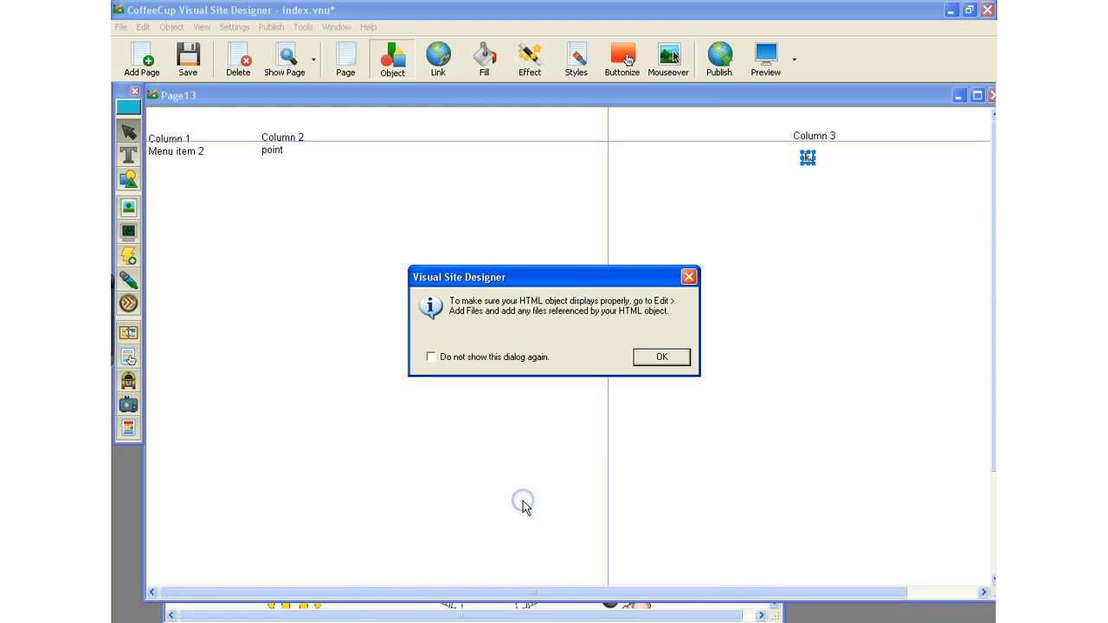
{"action": "left_click", "coordinate": [662, 358]}
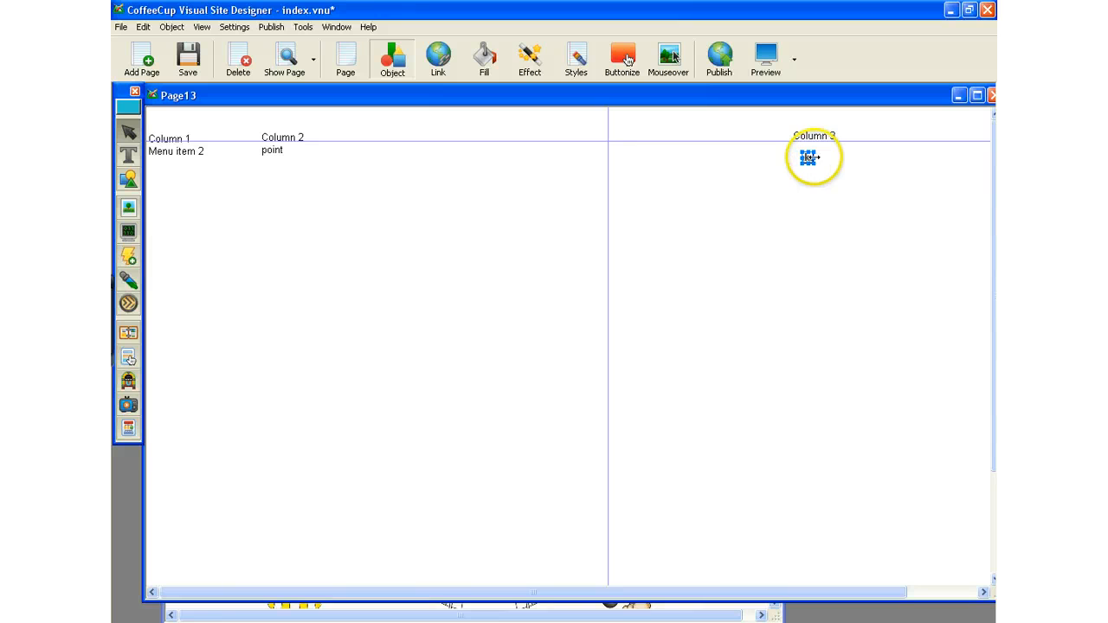
Widen the BlackJack object beneath the Column 3 heading and align its left edge with the heading text.
{"action": "mouse_move", "coordinate": [808, 157]}
{"action": "left_mouse_down"}
{"action": "mouse_move", "coordinate": [972, 155]}
{"action": "mouse_move", "coordinate": [795, 156]}
{"action": "left_mouse_up"}
{"action": "left_click", "coordinate": [799, 134]}
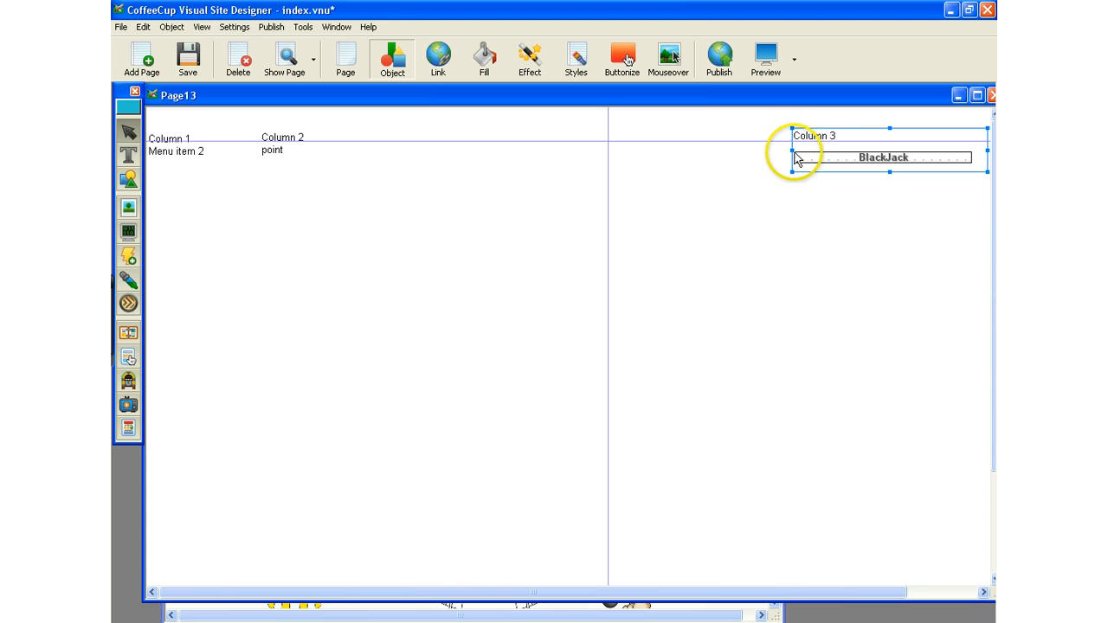
{"action": "left_click", "coordinate": [789, 154]}
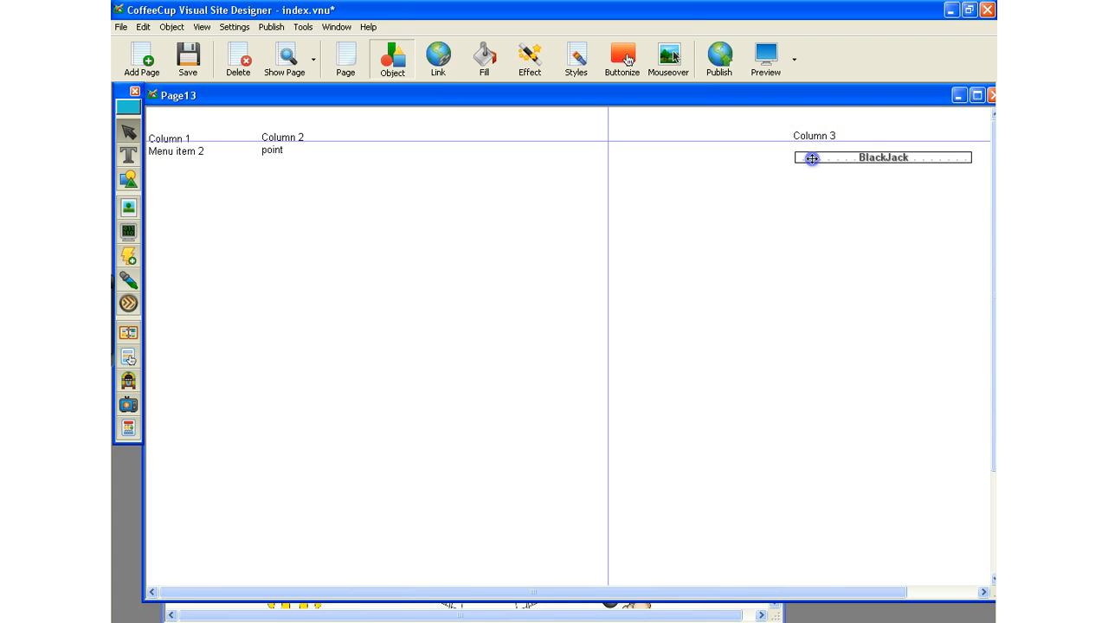
{"action": "left_click", "coordinate": [813, 158]}
{"action": "left_click", "coordinate": [799, 132]}
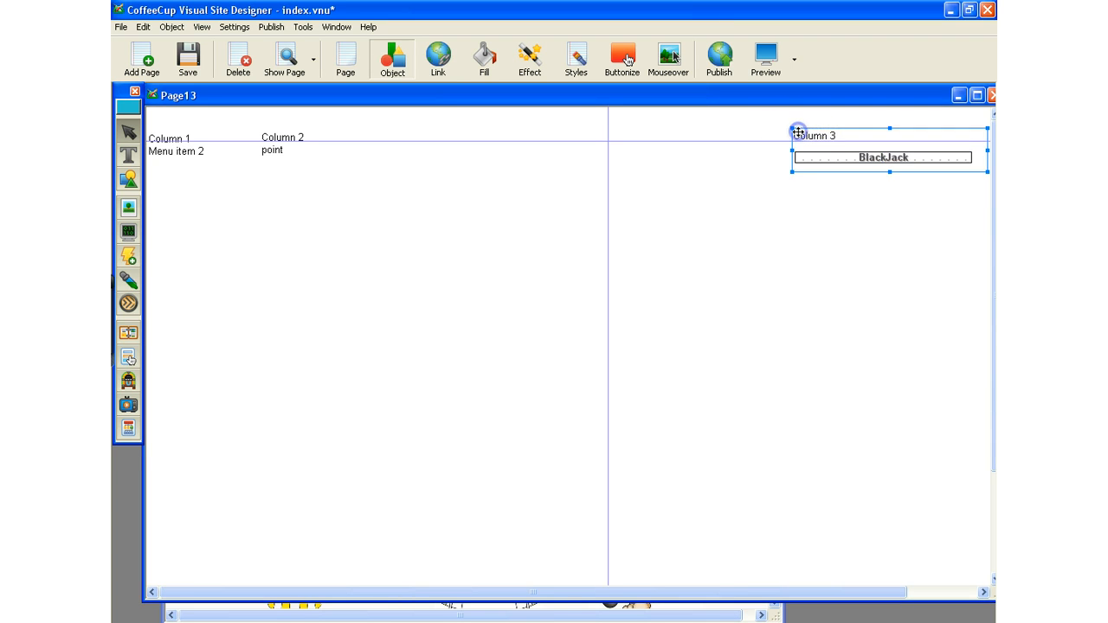
{"action": "left_click", "coordinate": [794, 133]}
{"action": "left_click", "coordinate": [797, 135]}
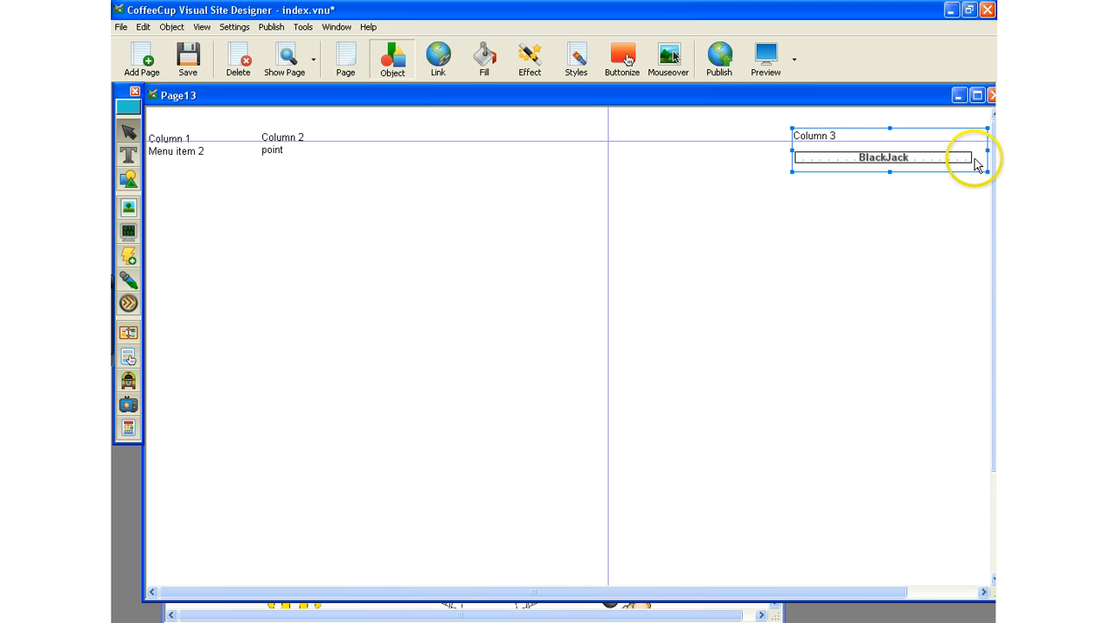
{"action": "left_click", "coordinate": [793, 184]}
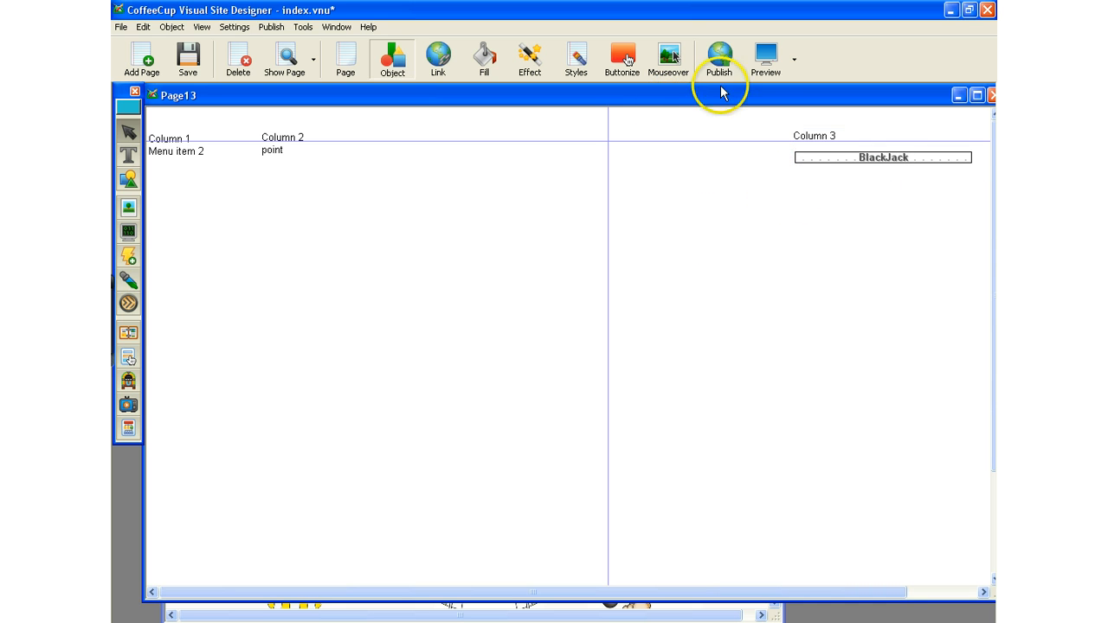
Preview Page13 in the browser, close the preview, and return to Visual Site Designer.
{"action": "left_click", "coordinate": [791, 61]}
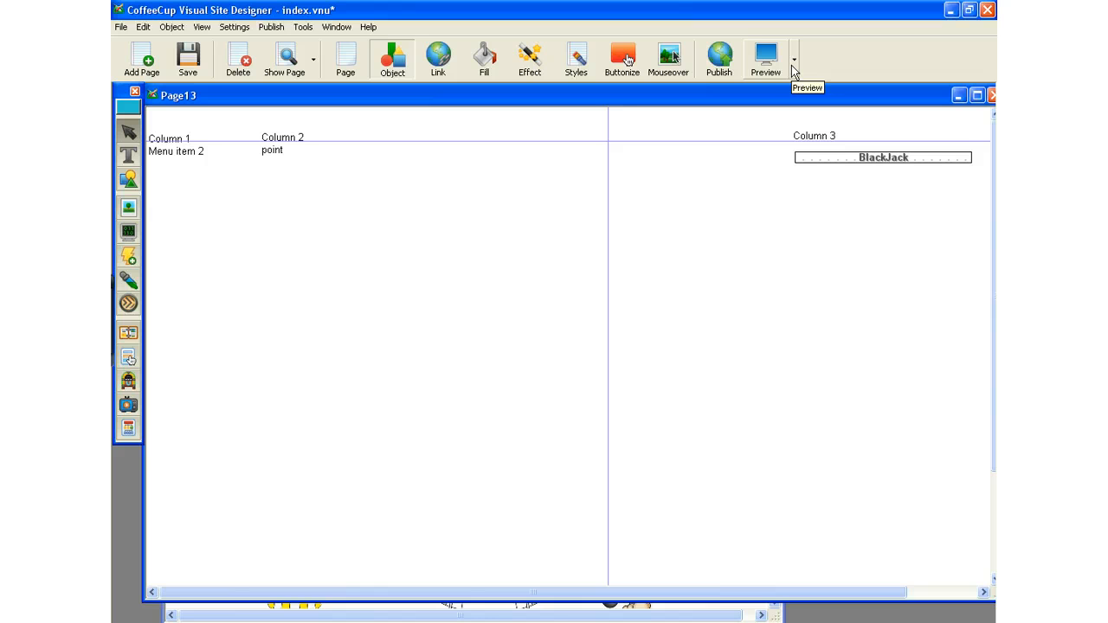
{"action": "left_click", "coordinate": [766, 57]}
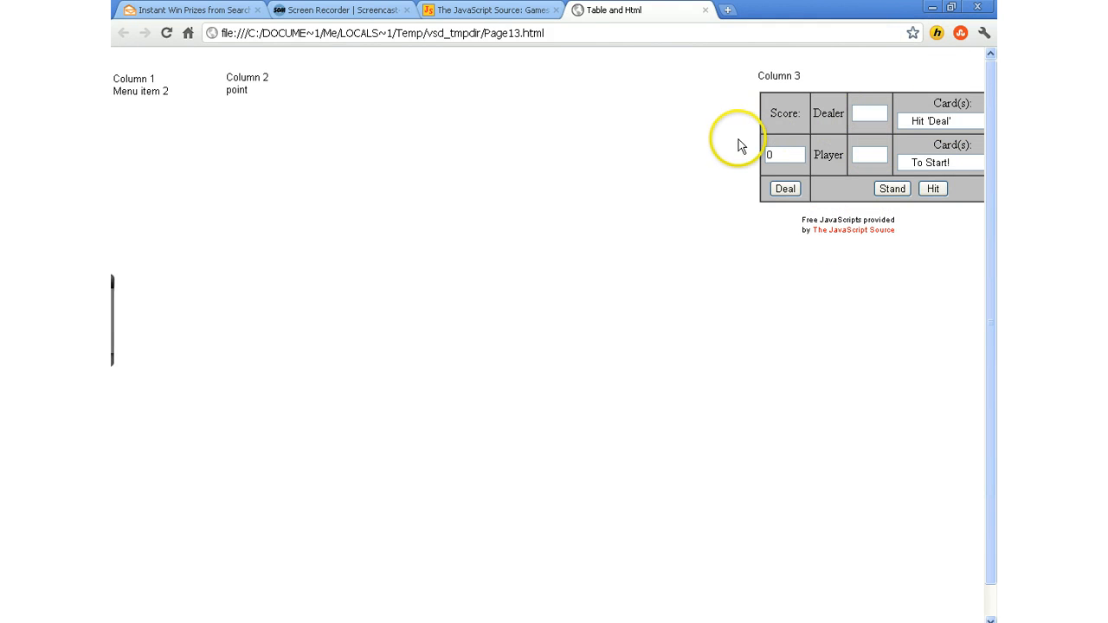
{"action": "left_click", "coordinate": [706, 12]}
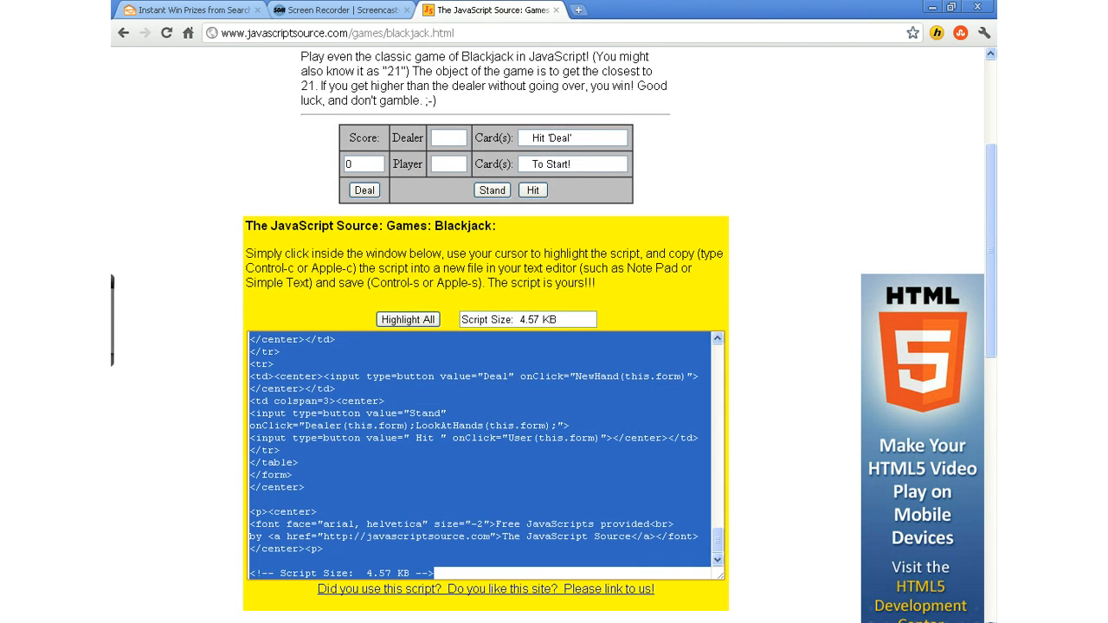
{"action": "left_click", "coordinate": [655, 622]}
Shift the Column 3 text box and the BlackJack object left, away from the page's right edge.
{"action": "left_click", "coordinate": [813, 137]}
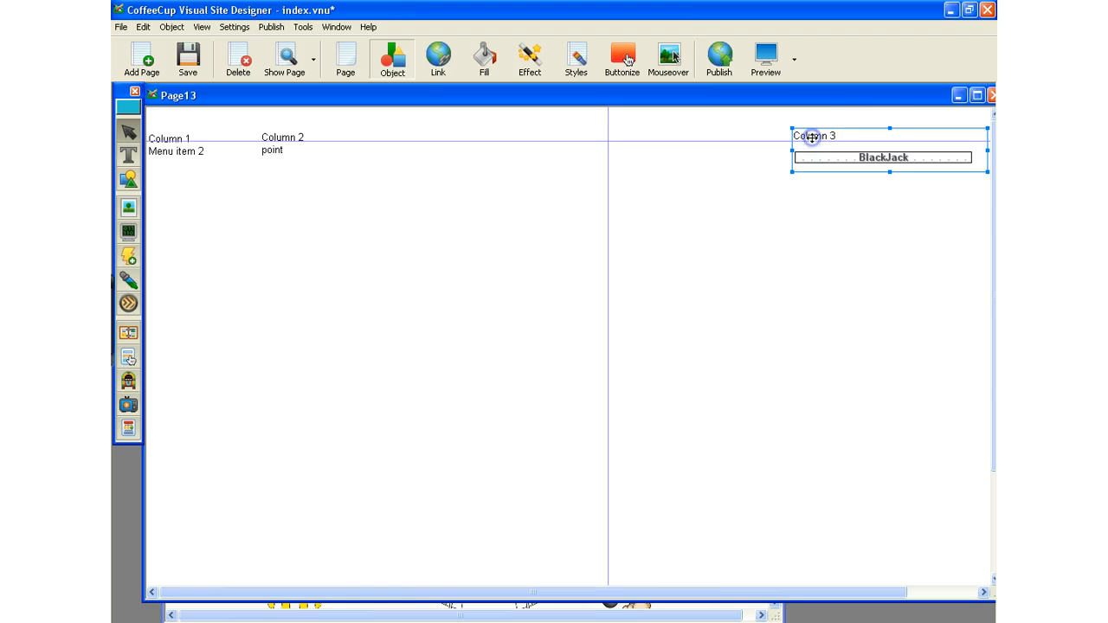
{"action": "left_click", "coordinate": [892, 131]}
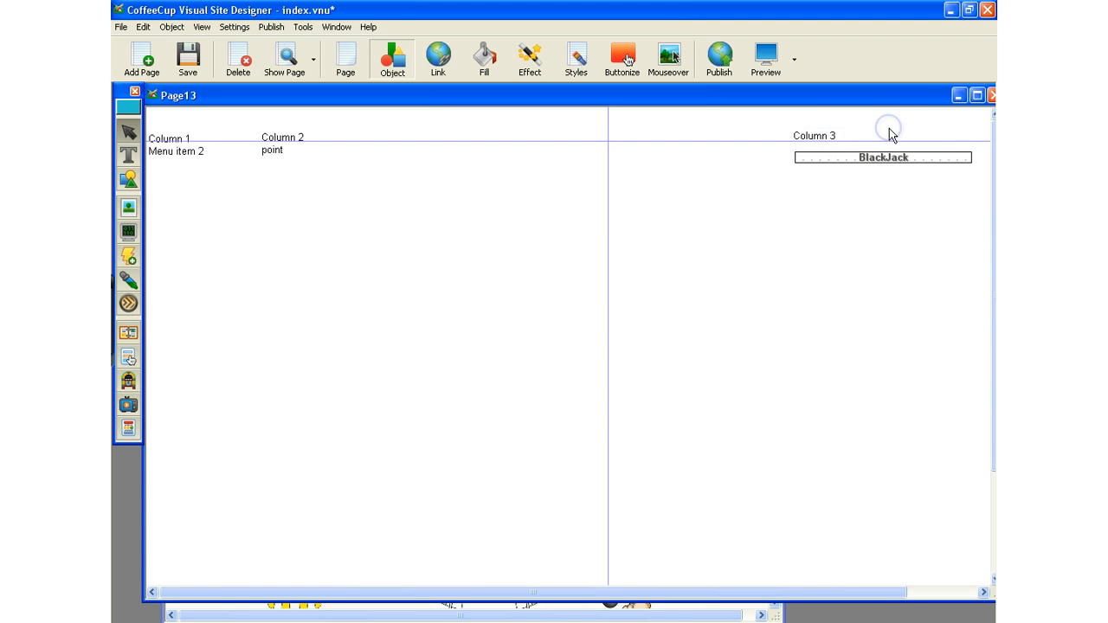
{"action": "left_click", "coordinate": [821, 136]}
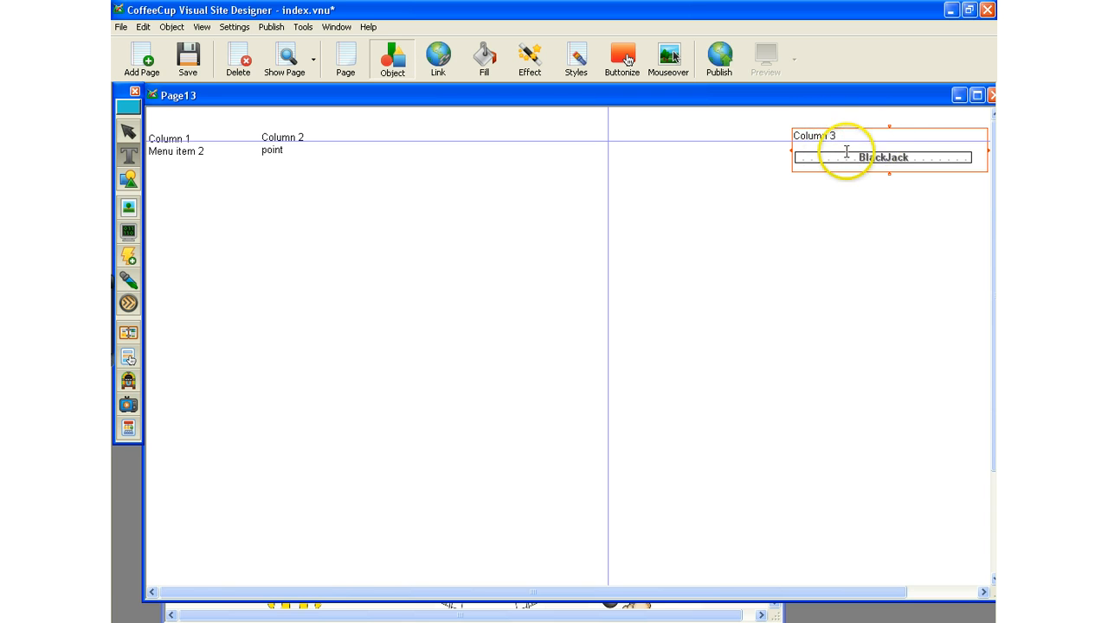
{"action": "left_click_drag", "start_coordinate": [887, 127], "coordinate": [839, 126]}
{"action": "left_click", "coordinate": [954, 163]}
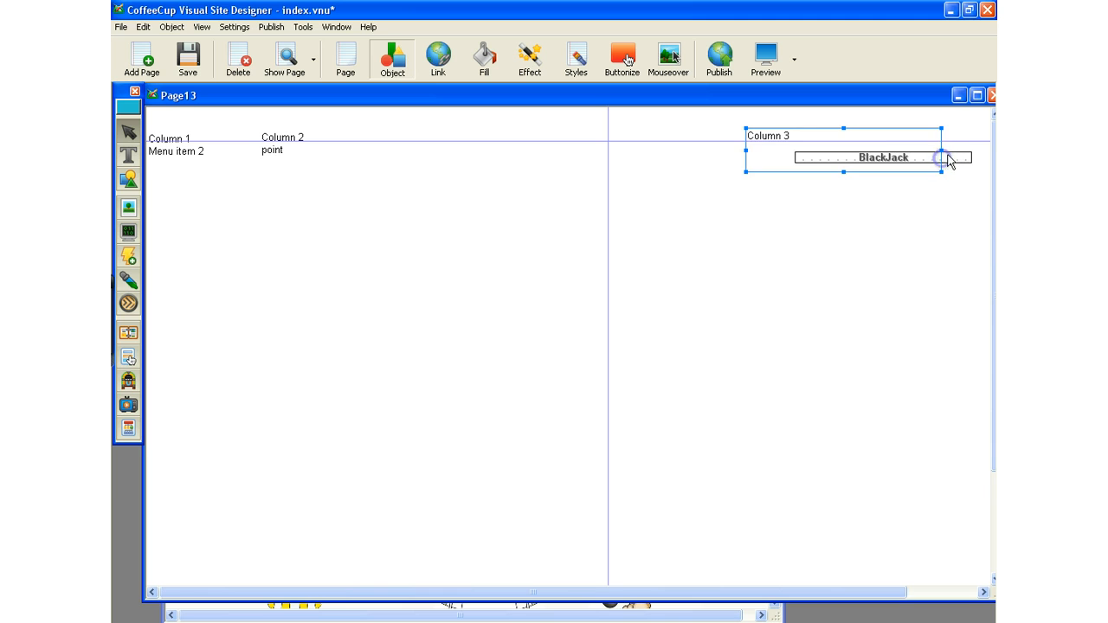
{"action": "left_click_drag", "start_coordinate": [948, 158], "coordinate": [901, 153]}
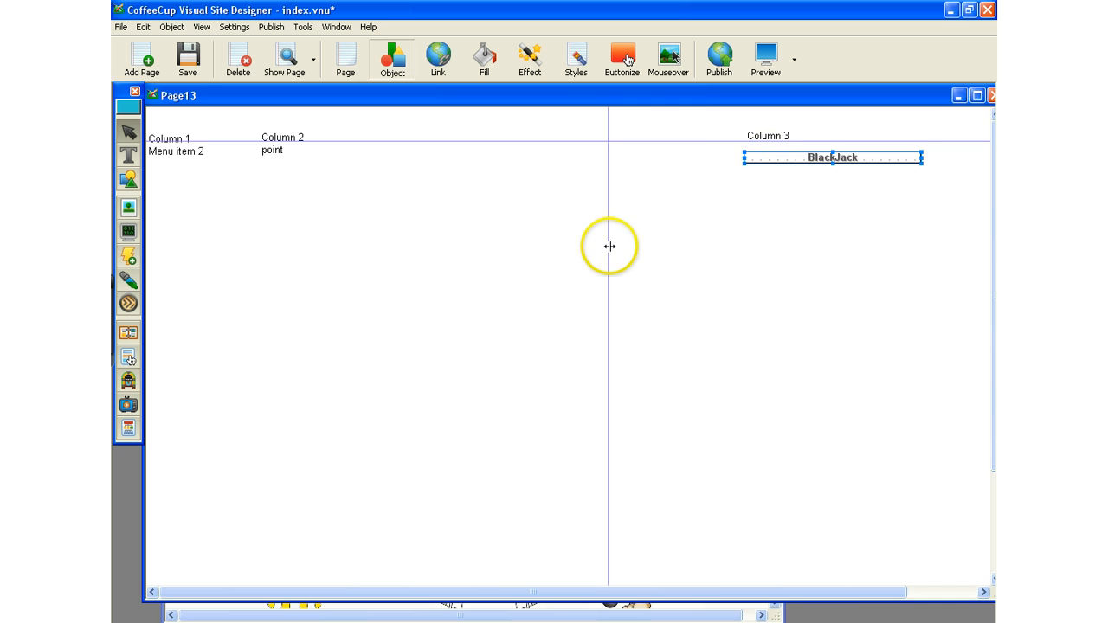
Move the vertical guide just left of Column 3, align the Column 3 text box to it, and narrow the box slightly.
{"action": "left_click_drag", "start_coordinate": [609, 248], "coordinate": [724, 253]}
{"action": "left_click_drag", "start_coordinate": [782, 141], "coordinate": [782, 141]}
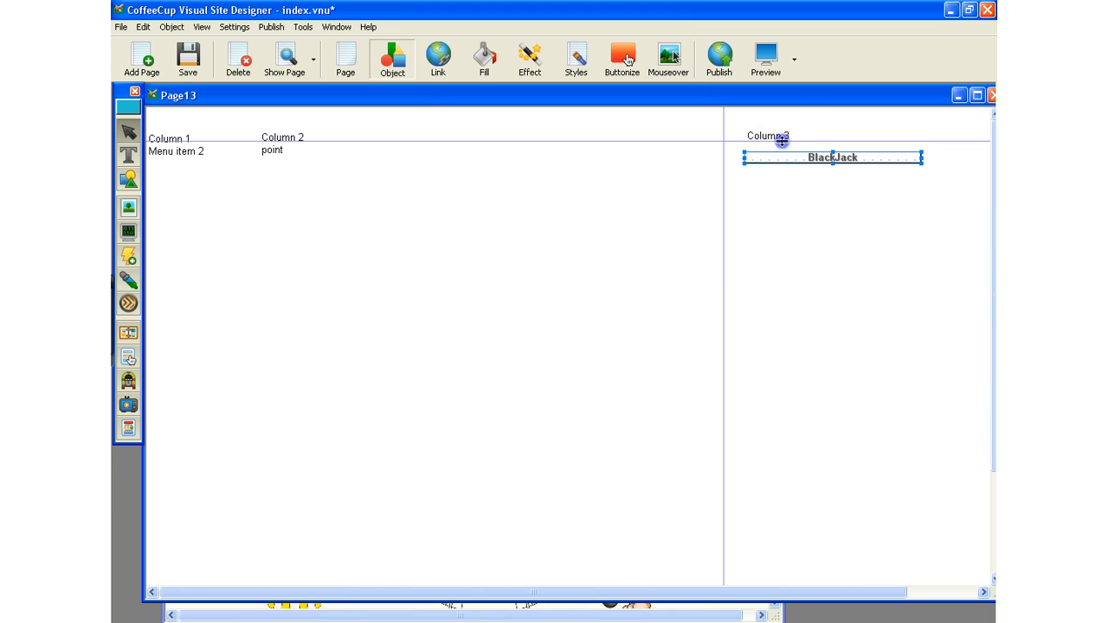
{"action": "double_click", "coordinate": [773, 136]}
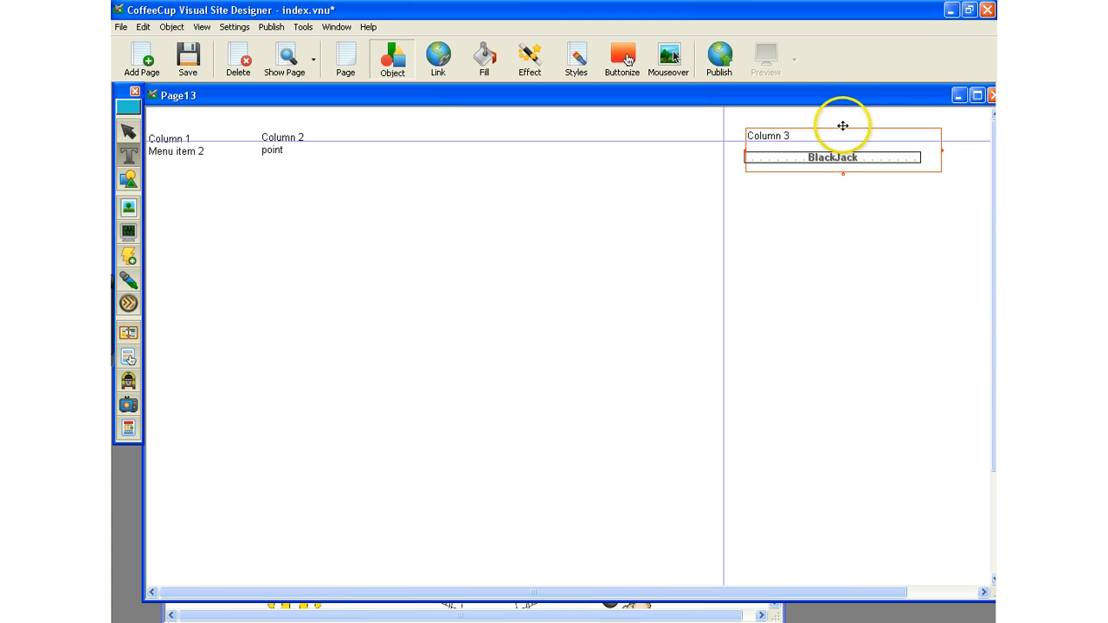
{"action": "left_click_drag", "start_coordinate": [843, 126], "coordinate": [821, 125]}
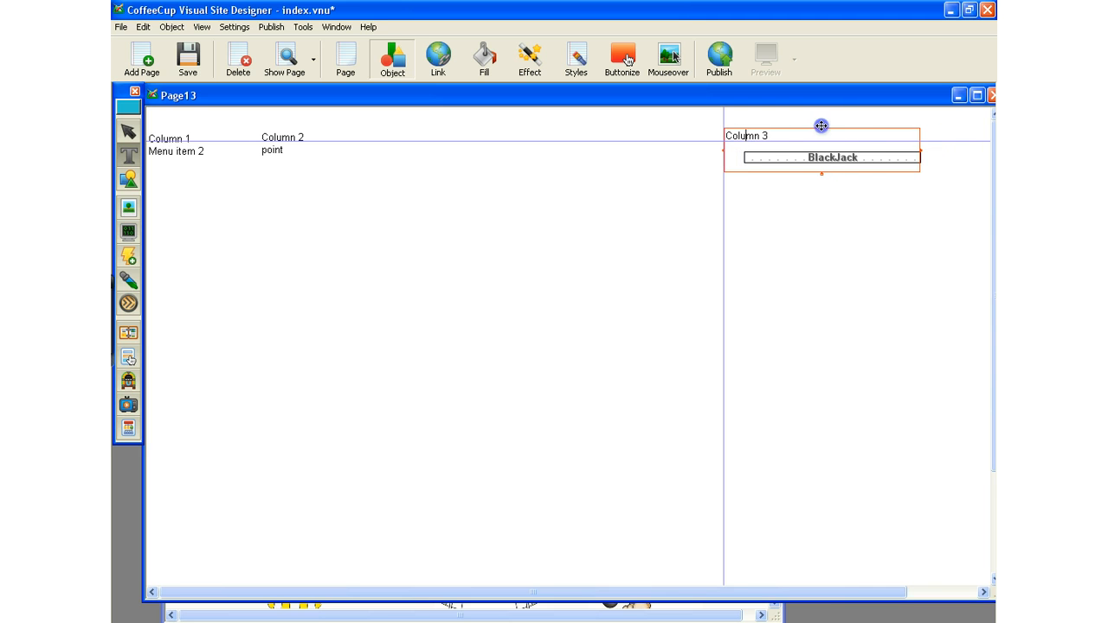
{"action": "left_click", "coordinate": [840, 157]}
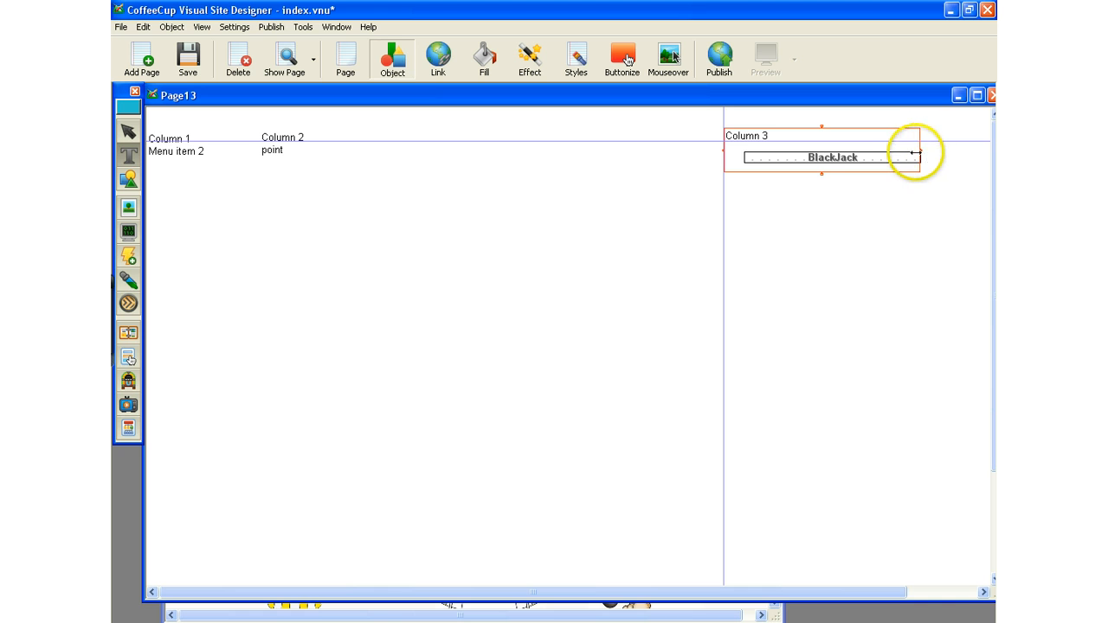
{"action": "left_click_drag", "start_coordinate": [915, 153], "coordinate": [916, 153]}
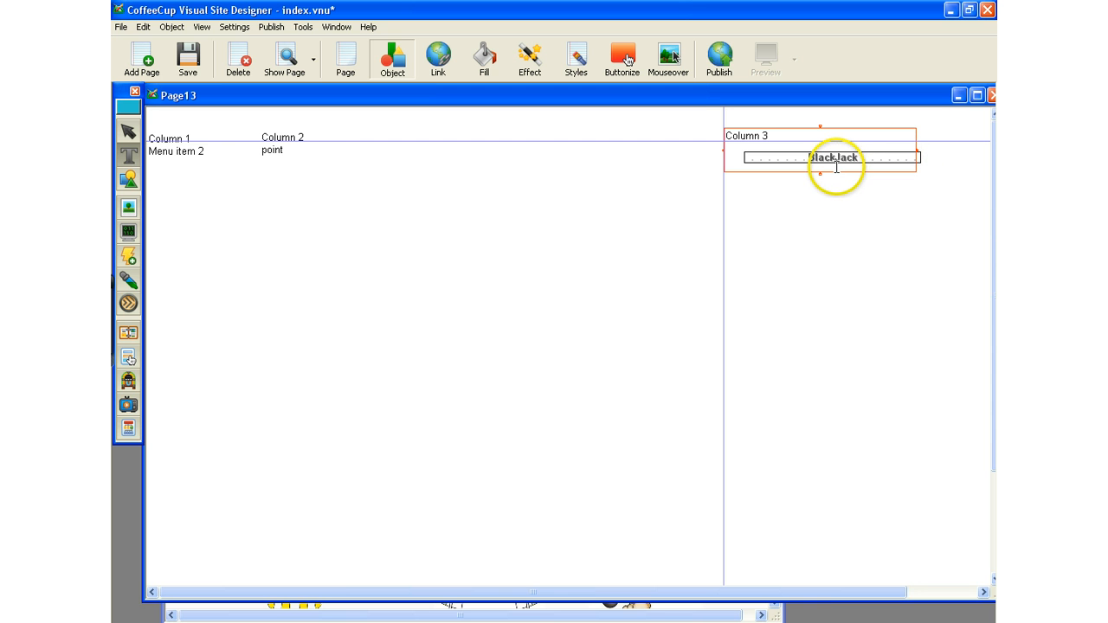
{"action": "left_click", "coordinate": [829, 220]}
Save the index.vnu site and move the Page13 window slightly upward.
{"action": "key", "text": "ctrl+s"}
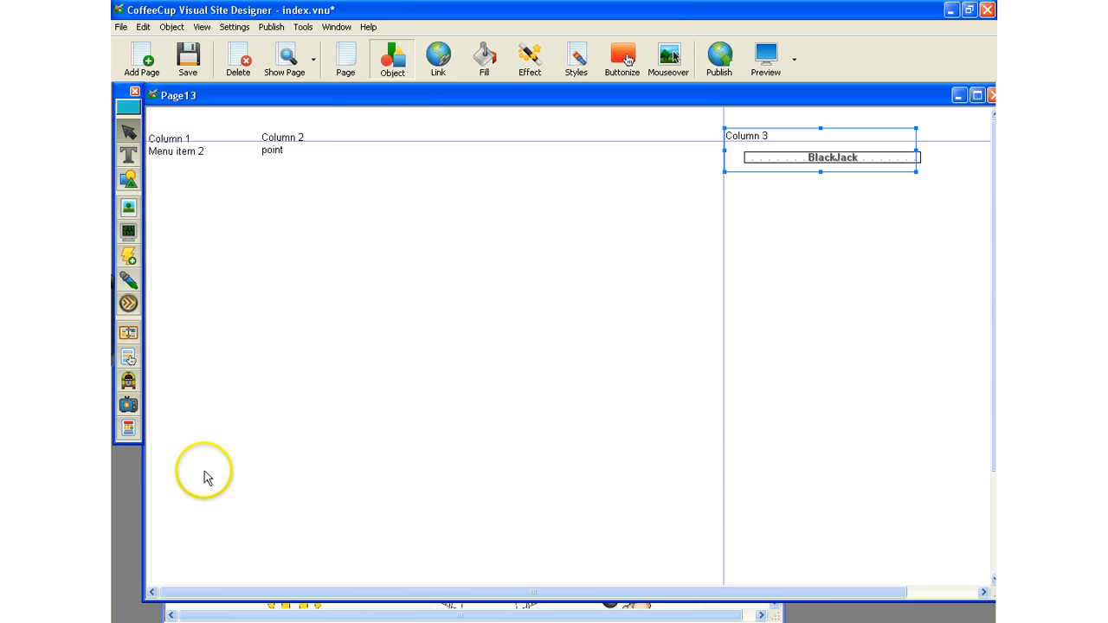
{"action": "key", "text": "ctrl+s"}
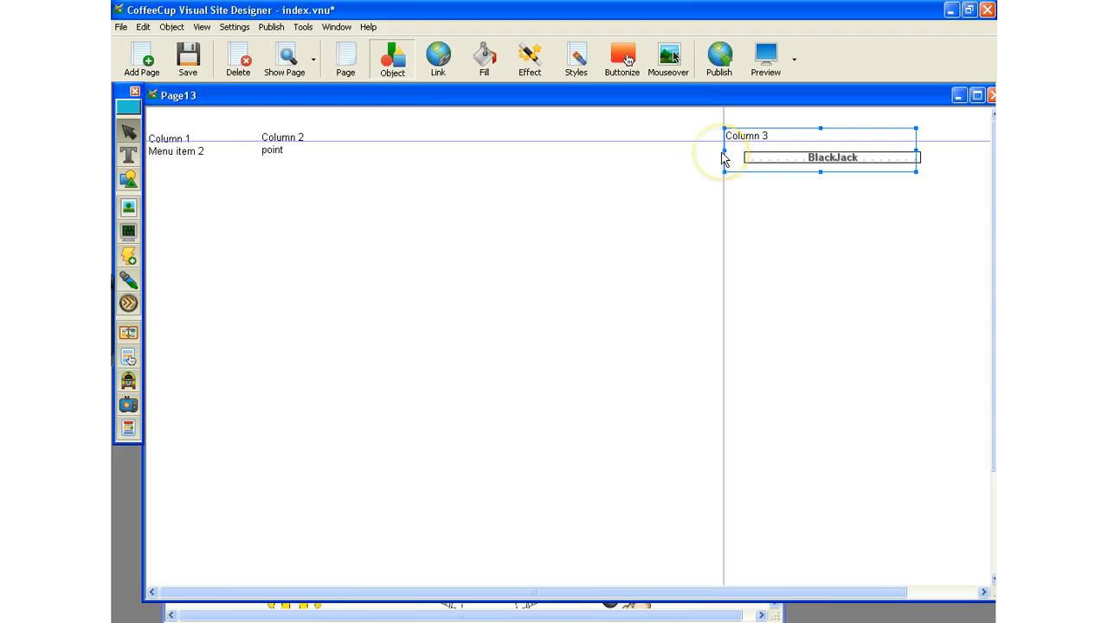
{"action": "left_click", "coordinate": [738, 229]}
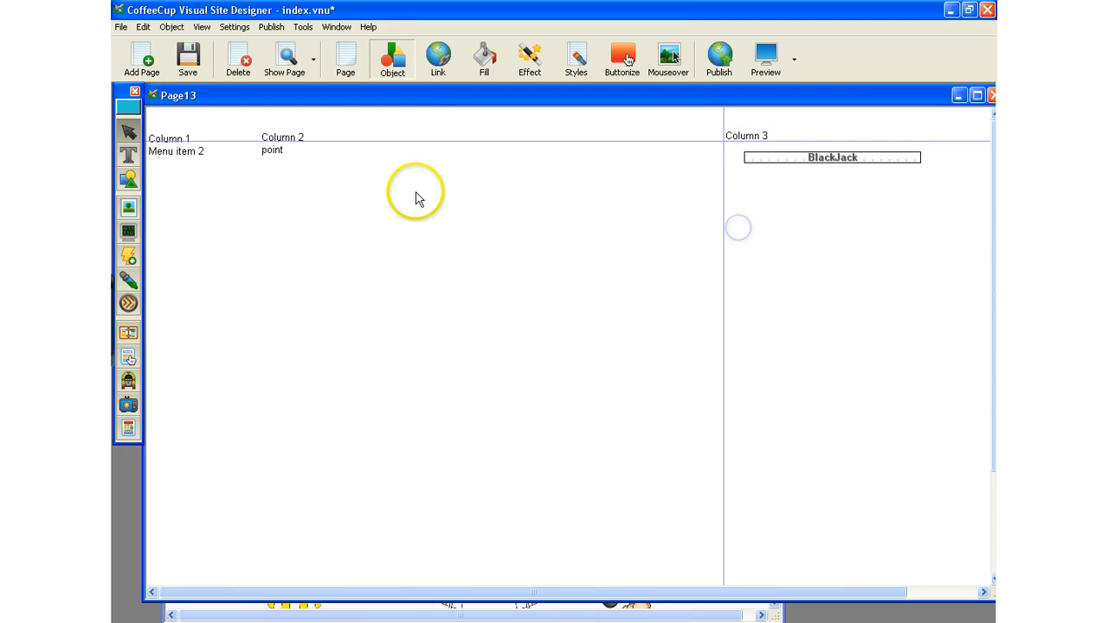
{"action": "left_click", "coordinate": [181, 62]}
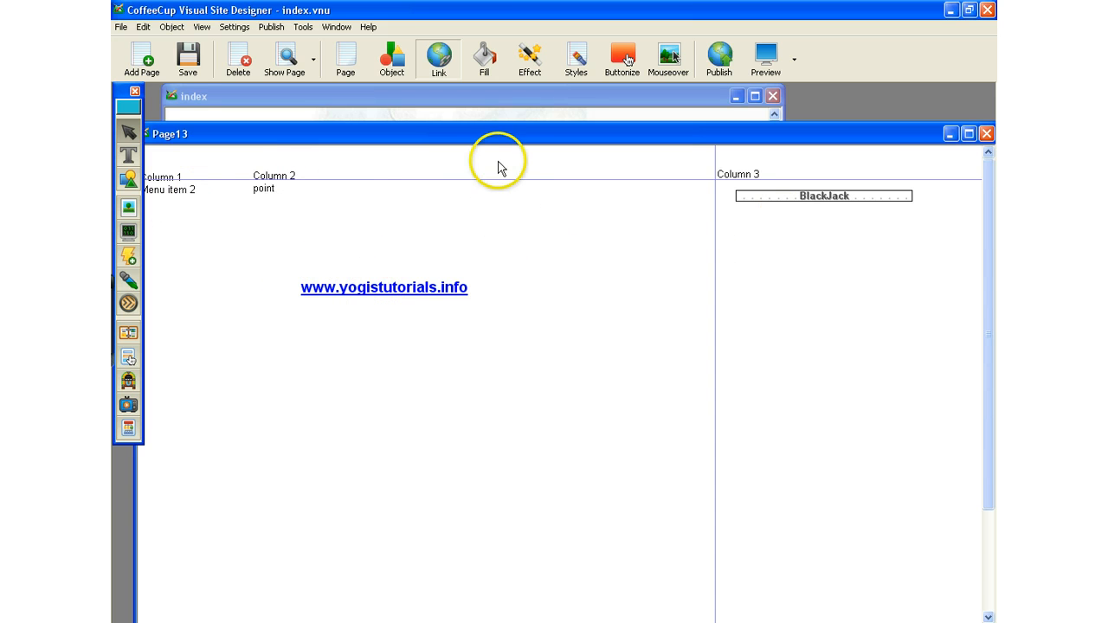
{"action": "left_click_drag", "start_coordinate": [511, 135], "coordinate": [512, 110]}
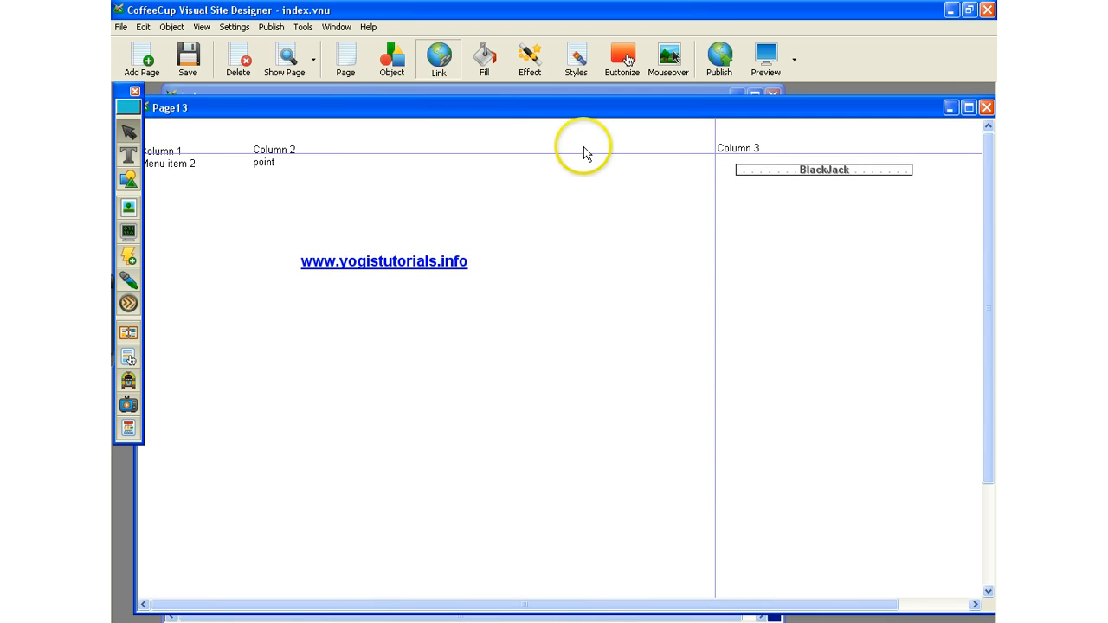